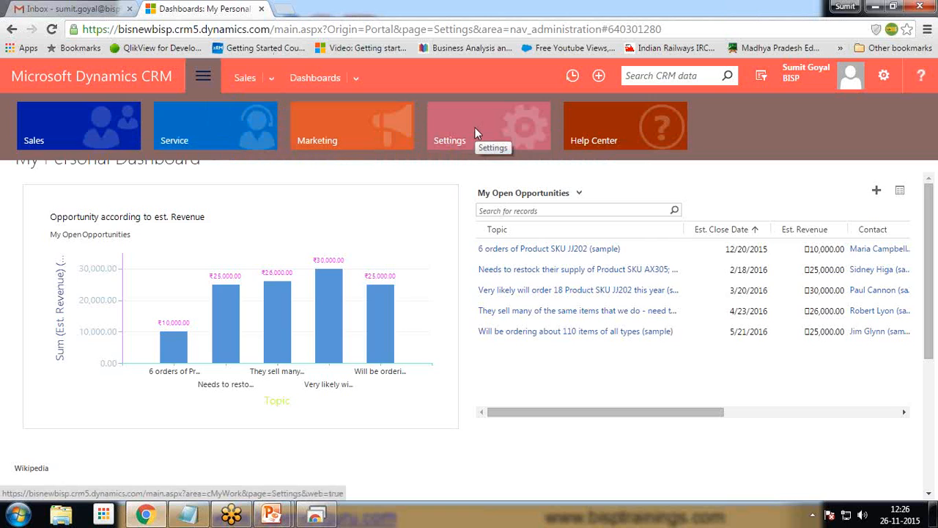
In the Processes area of Settings, create a blank process named "Approval Process" with category Action for the Opportunity entity.
left_click(474, 129)
left_click(614, 206)
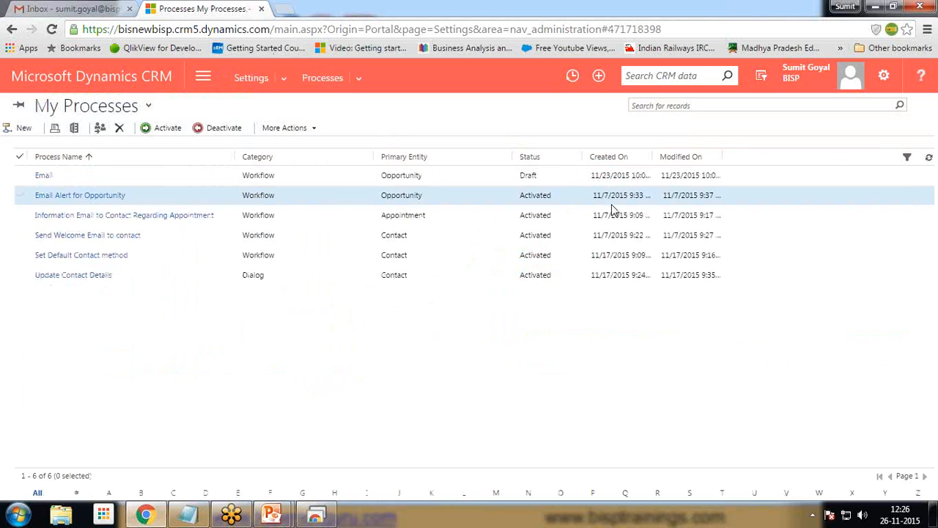
left_click(22, 128)
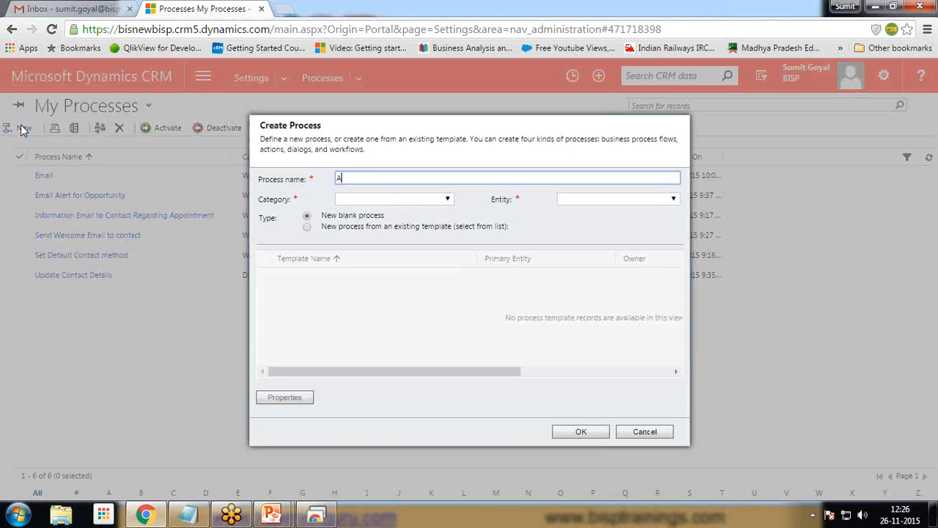
type("Approval Process")
left_click(416, 199)
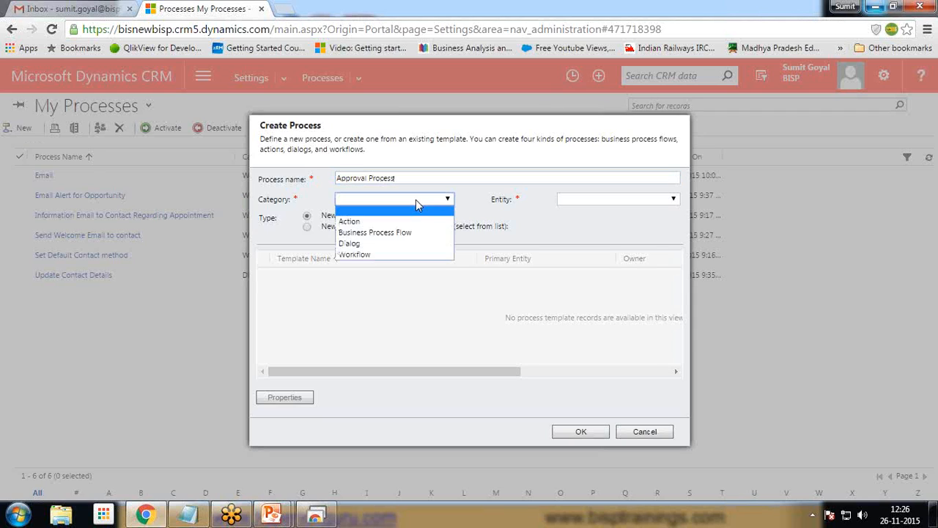
left_click(361, 222)
left_click(598, 199)
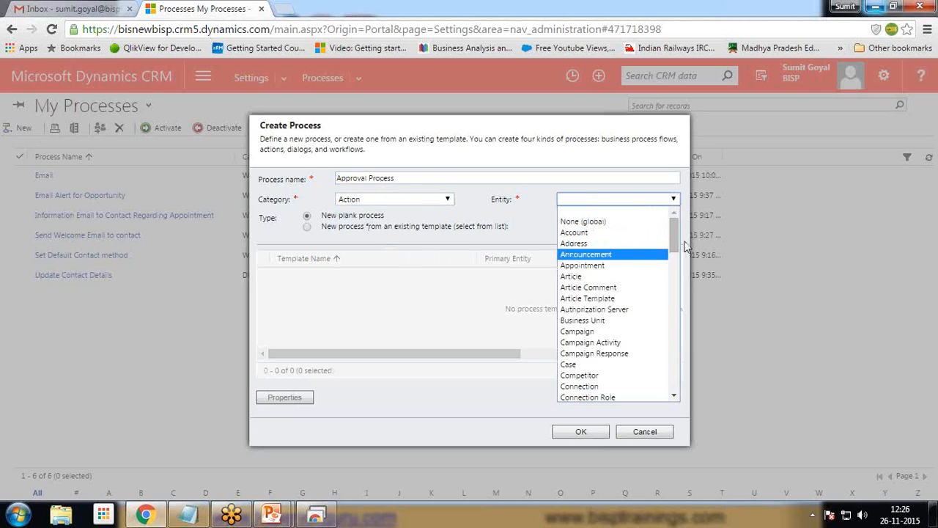
scroll(669, 304, "down", 10)
scroll(668, 304, "down", 3)
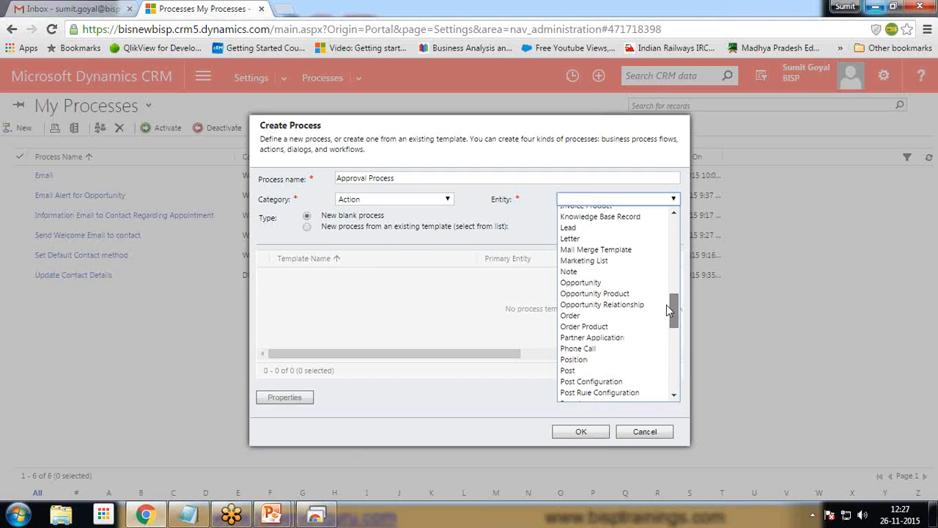
left_click(605, 285)
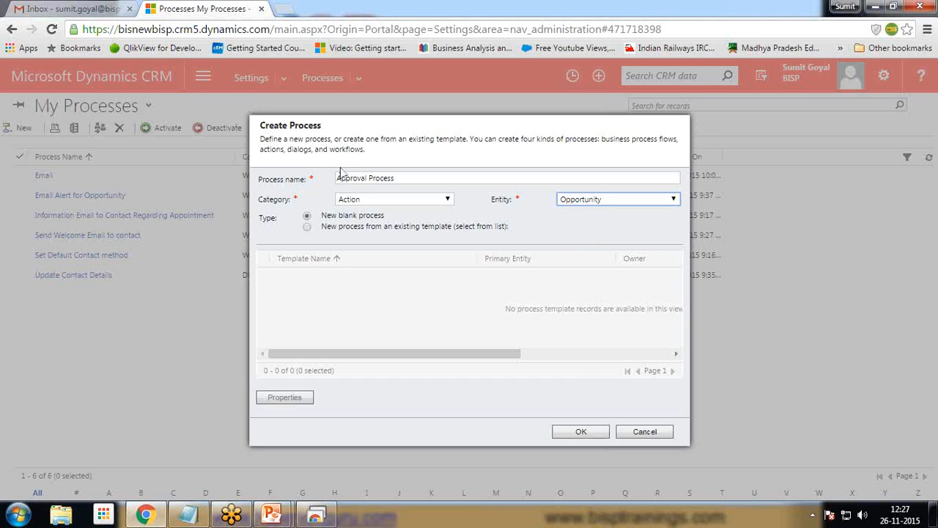
left_click(581, 432)
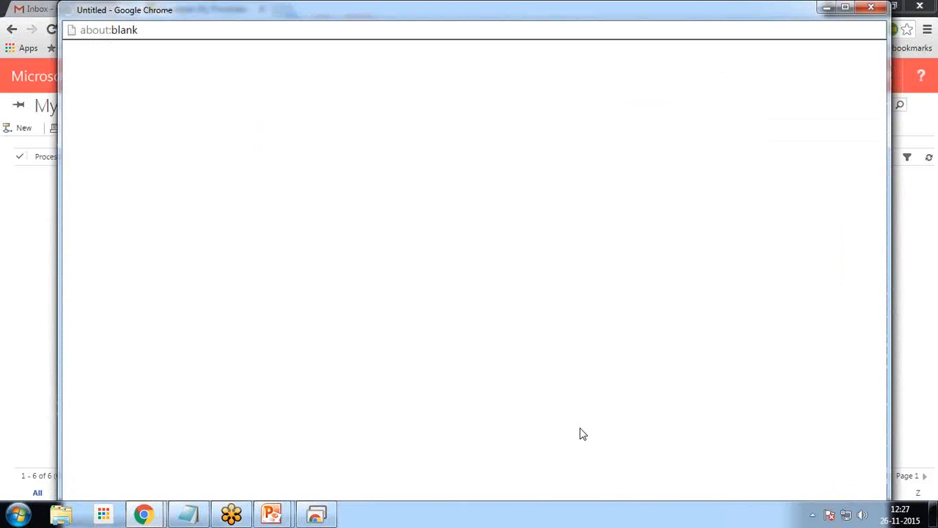
Add an input process argument named "specialnotes" with the type String to the Approval Process.
left_click_drag(462, 9, 427, 14)
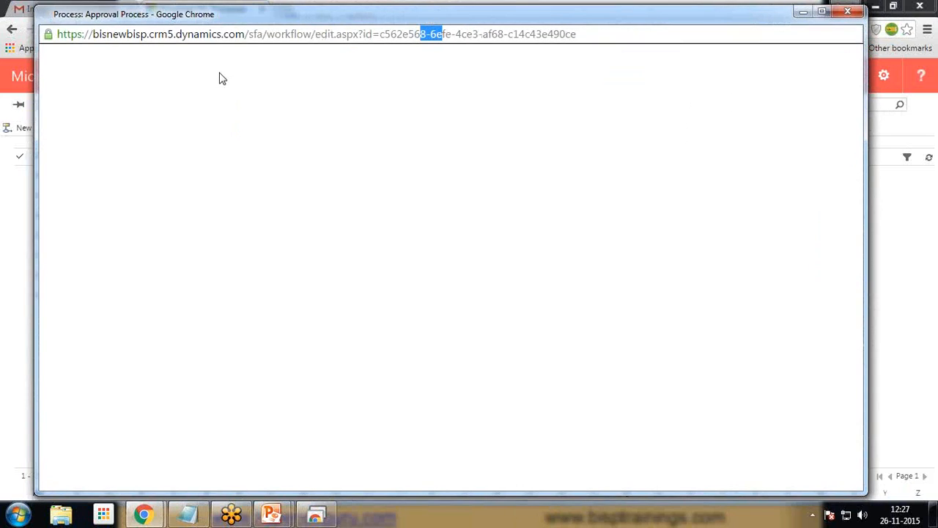
left_click_drag(54, 10, 144, 38)
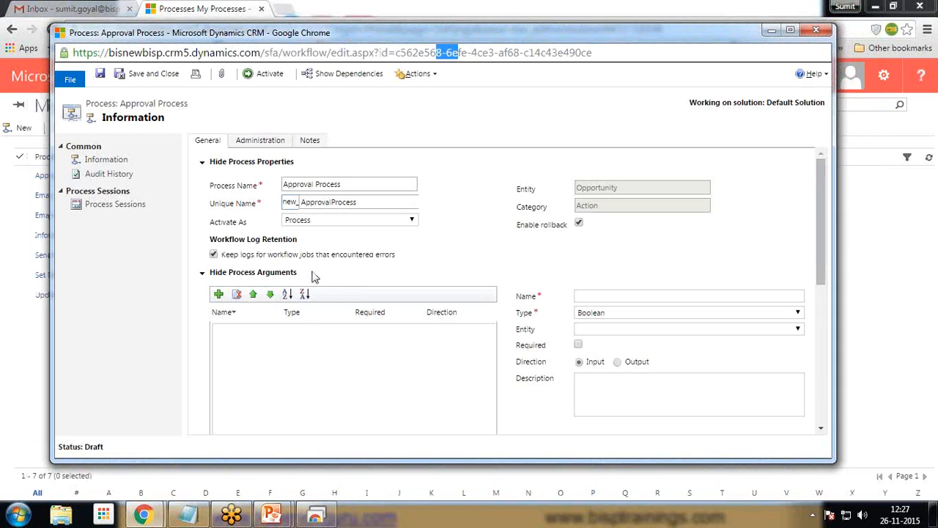
left_click(219, 294)
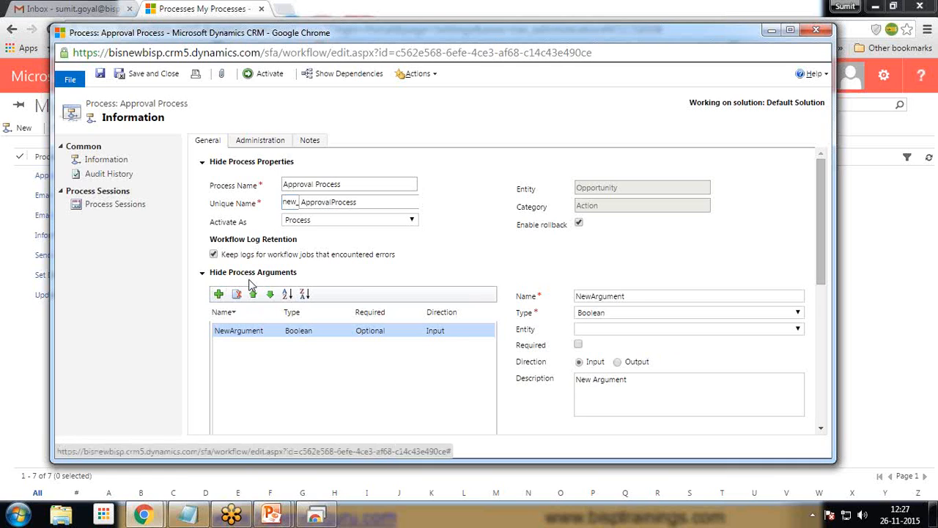
double_click(659, 299)
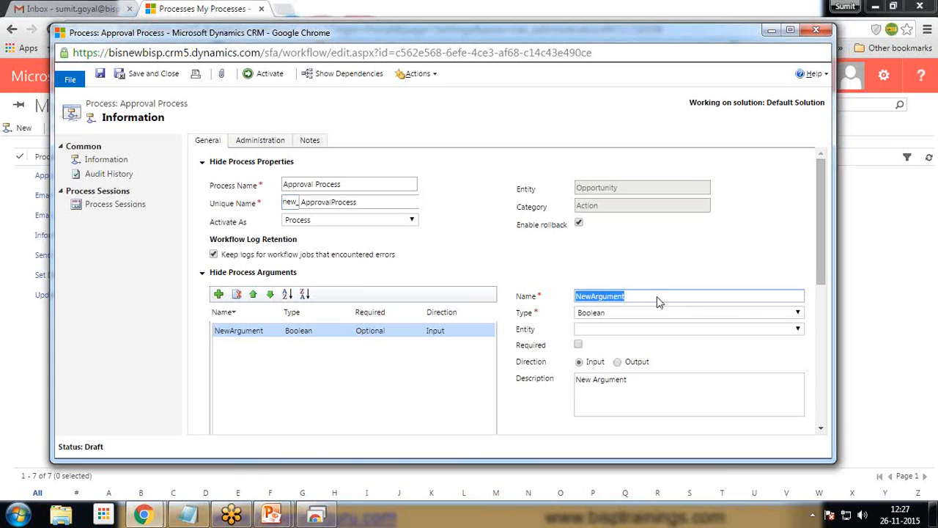
type("s")
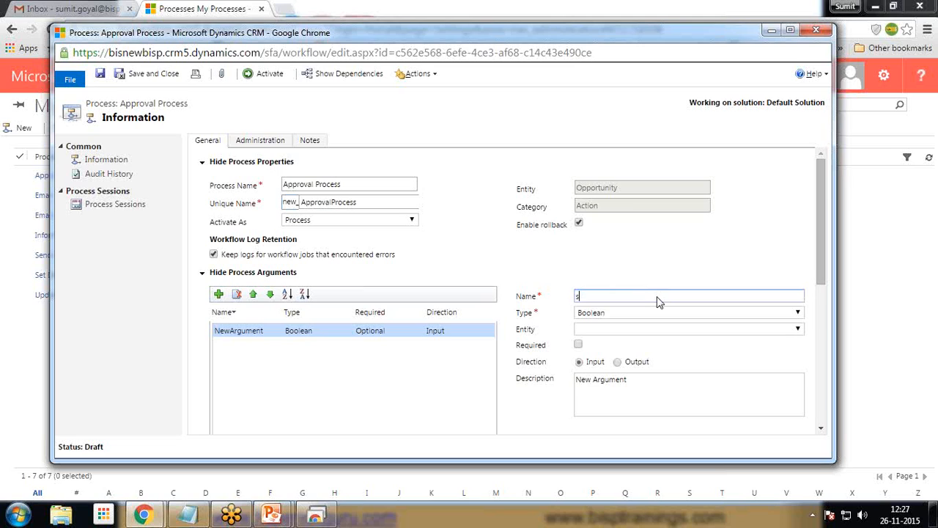
type("pecialnotes")
key("Tab")
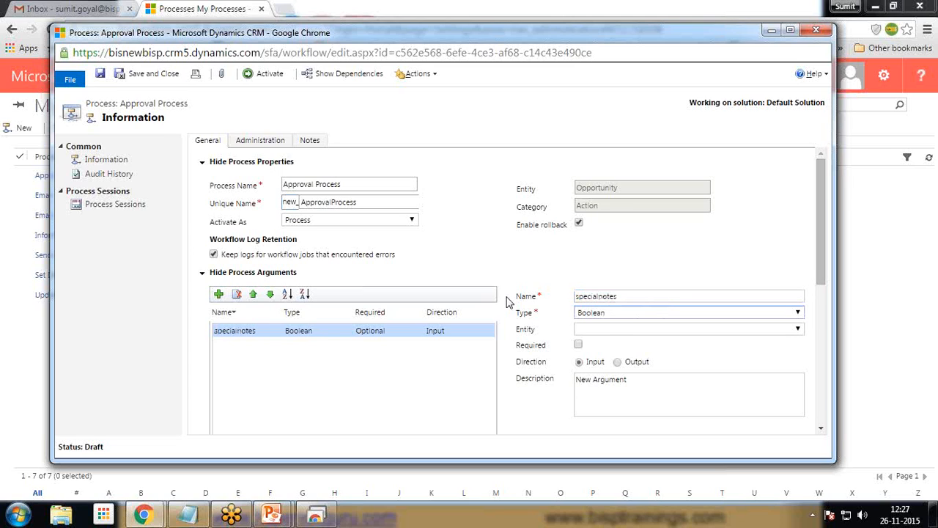
left_click(614, 317)
left_click(598, 434)
left_click(374, 383)
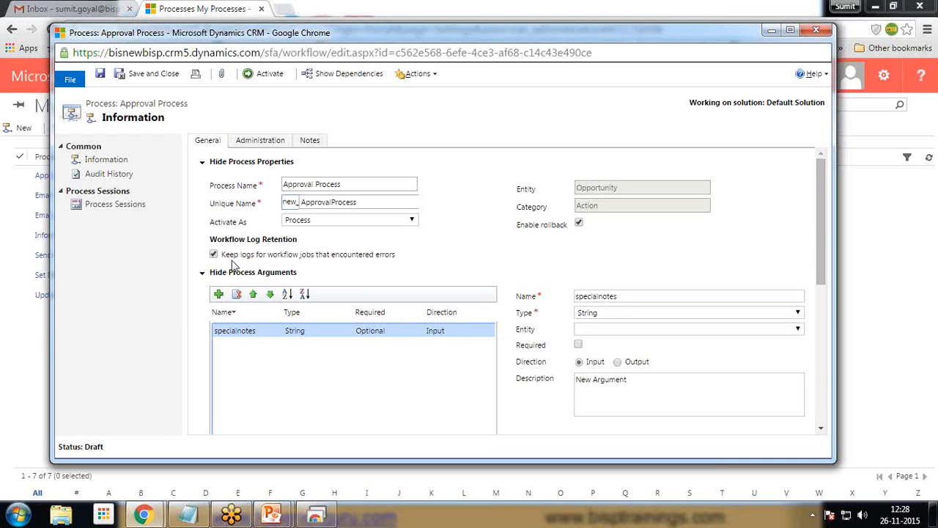
Add a Send Email step to the process with the description "Send Email for Approval".
scroll(233, 266, "down", 4)
scroll(233, 265, "up", 2)
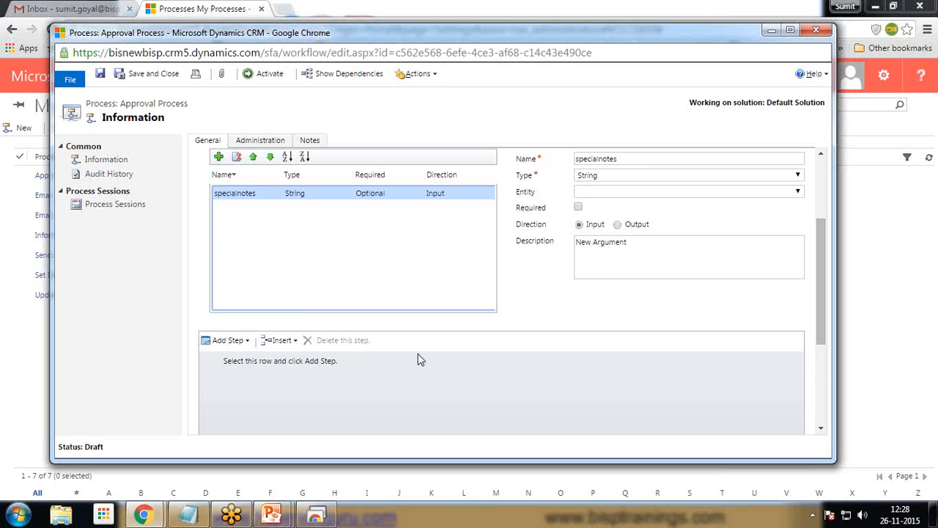
scroll(417, 358, "down", 1)
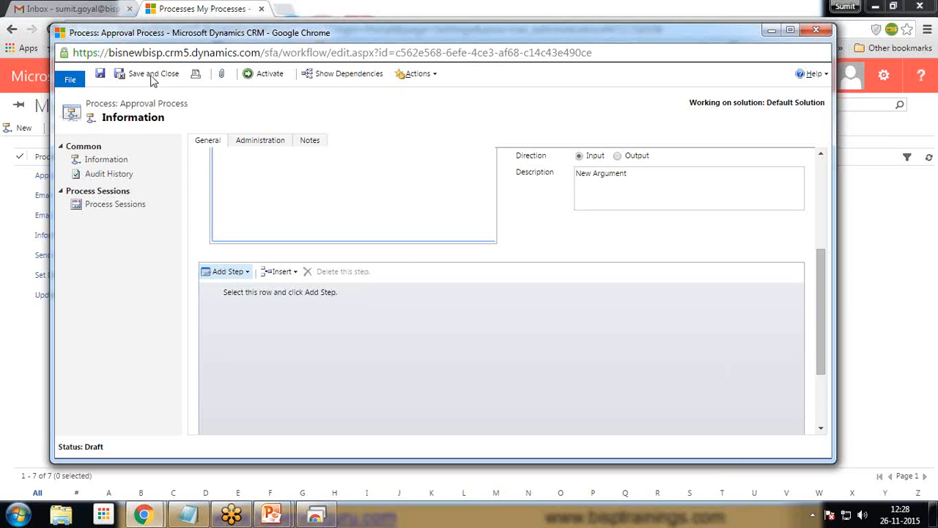
scroll(328, 359, "up", 2)
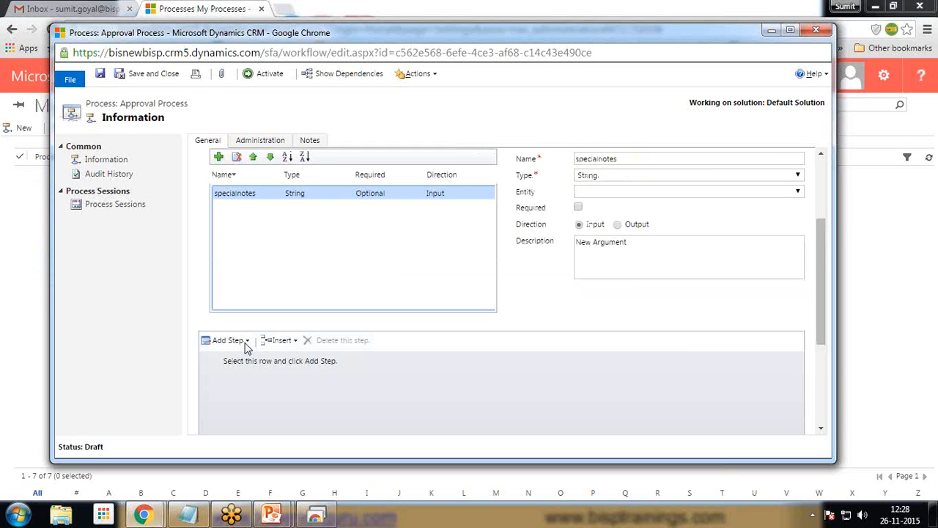
left_click(246, 341)
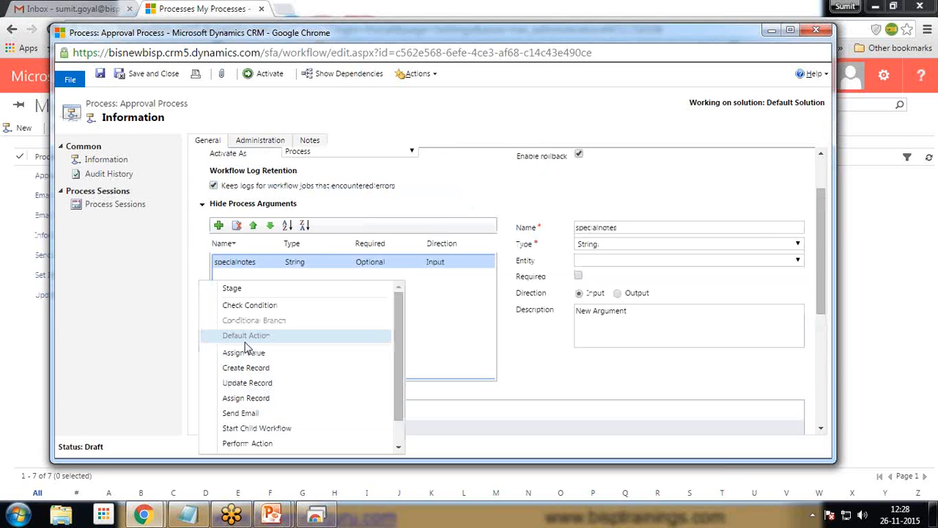
left_click(250, 414)
scroll(292, 412, "down", 2)
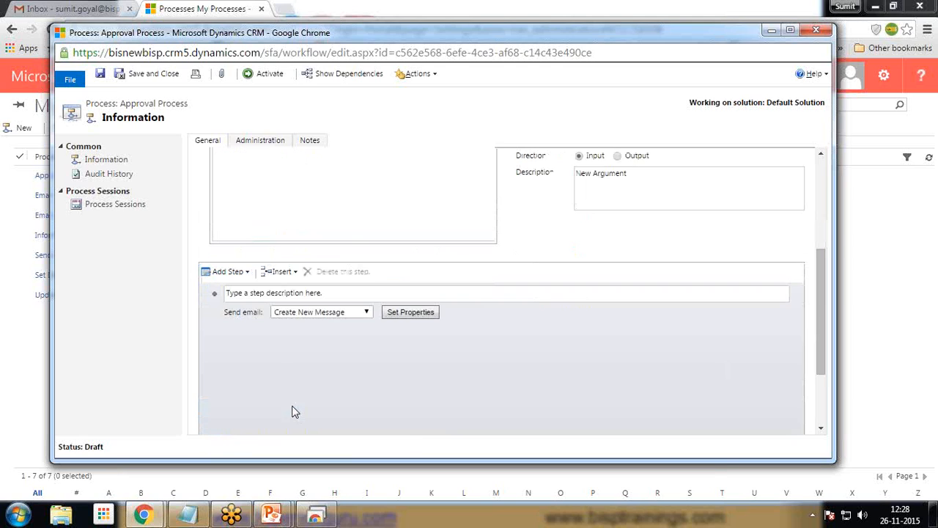
left_click(295, 300)
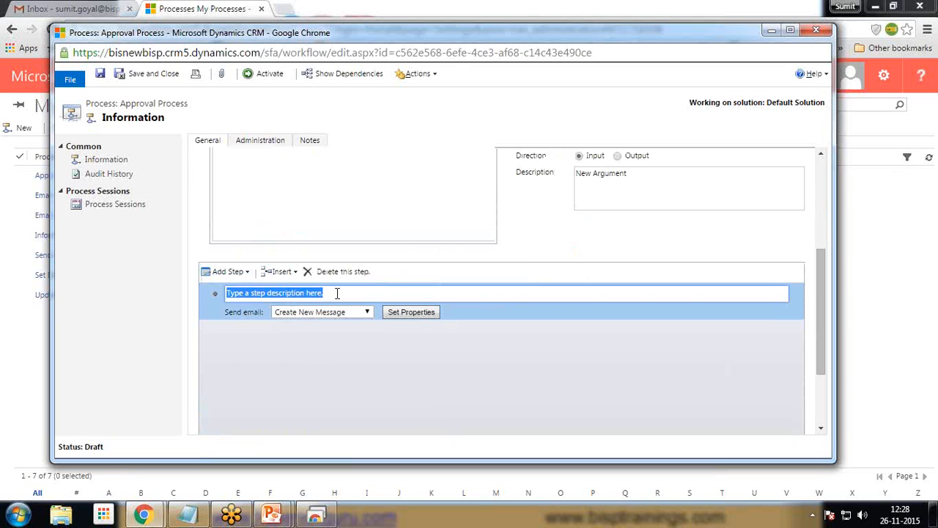
type("Send Email fo")
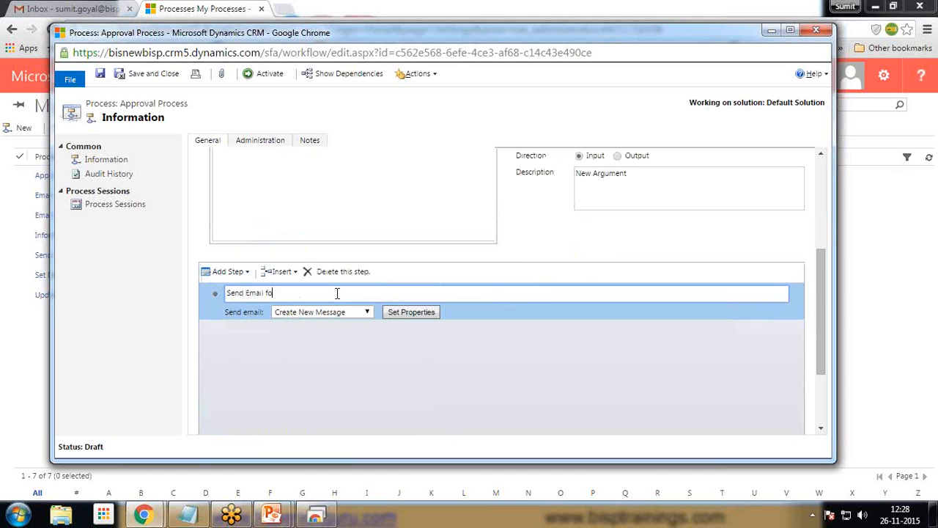
type("r Approval")
Open the properties of the Send Email step and set the From field to the dynamic value Owner(Opportunity).
left_click(411, 311)
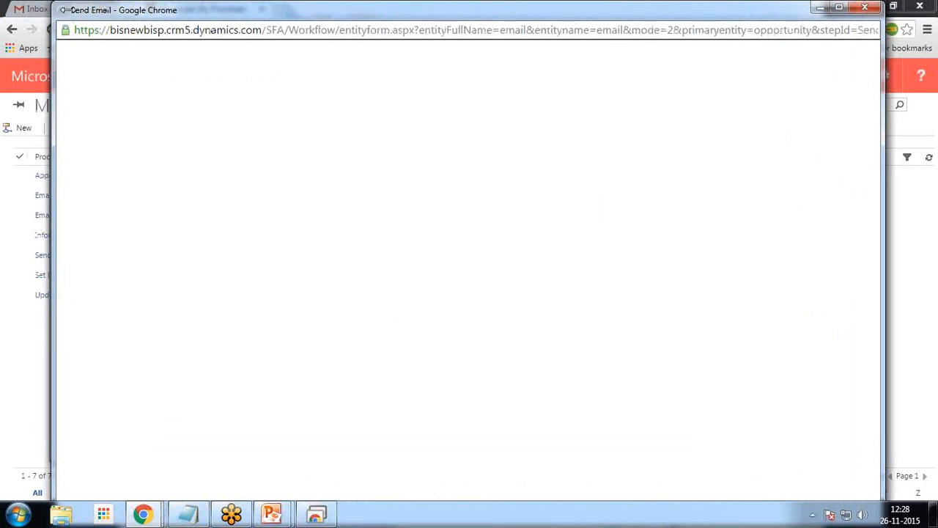
left_click_drag(55, 6, 119, 47)
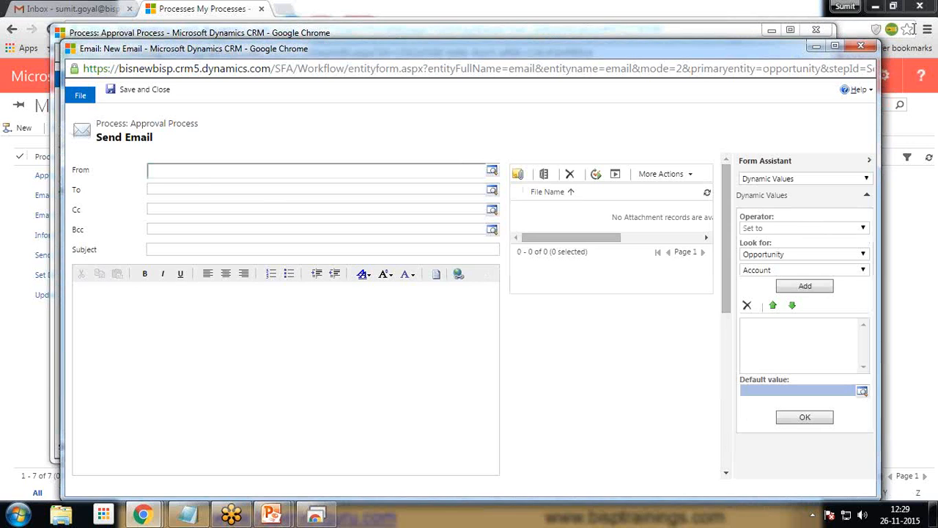
left_click(198, 176)
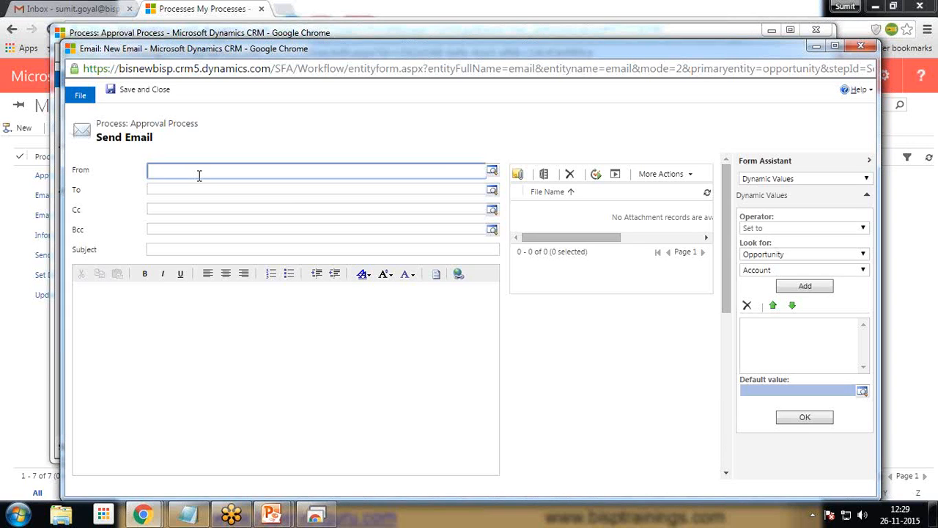
left_click(836, 269)
left_click(773, 360)
left_click(805, 286)
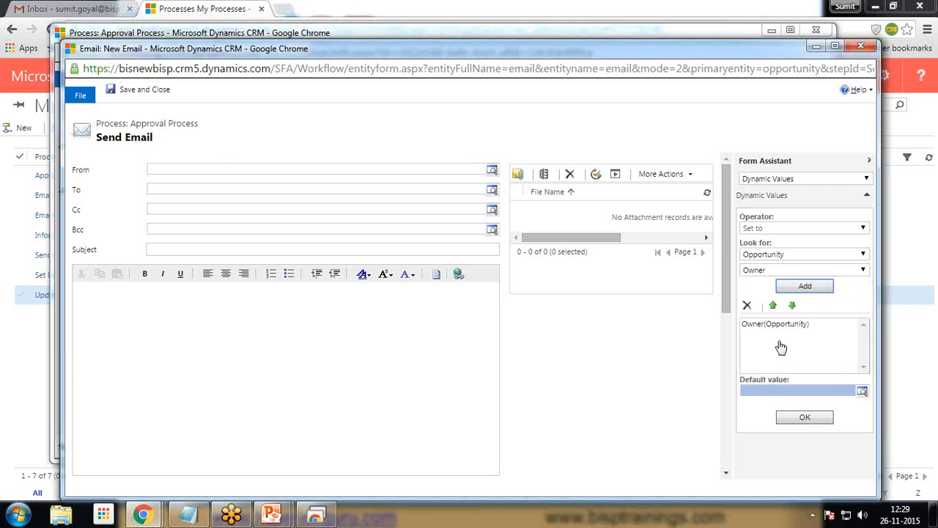
left_click(799, 417)
Set the email's Cc field to the dynamic value Owner(Opportunity).
left_click(212, 235)
left_click(201, 212)
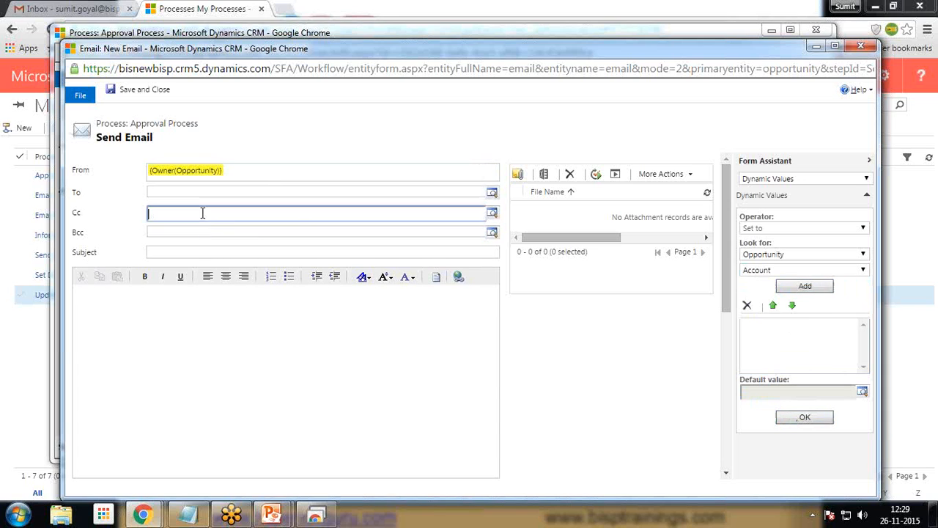
left_click(790, 270)
left_click(779, 358)
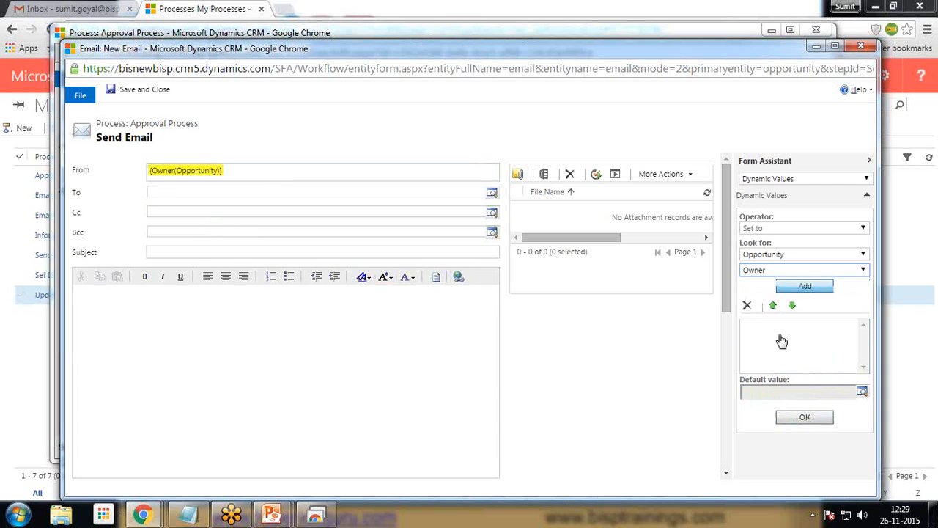
left_click(805, 286)
left_click(805, 417)
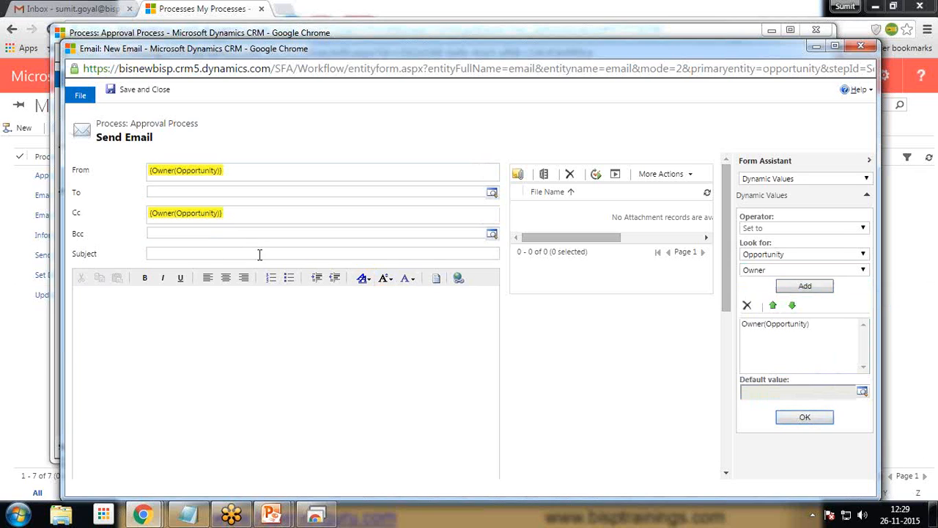
Enter "Please approve the following Opportunity" as the email subject.
left_click(215, 254)
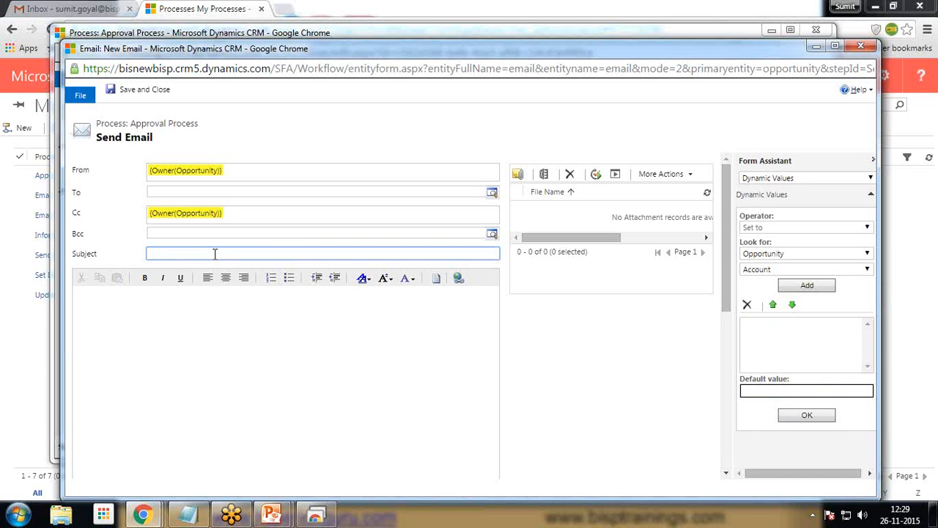
type("Please approve the Boo")
type("low")
key("BackSpace")
key("BackSpace")
key("BackSpace")
key("BackSpace")
type("llo")
key("BackSpace")
type("llowing Opportunity")
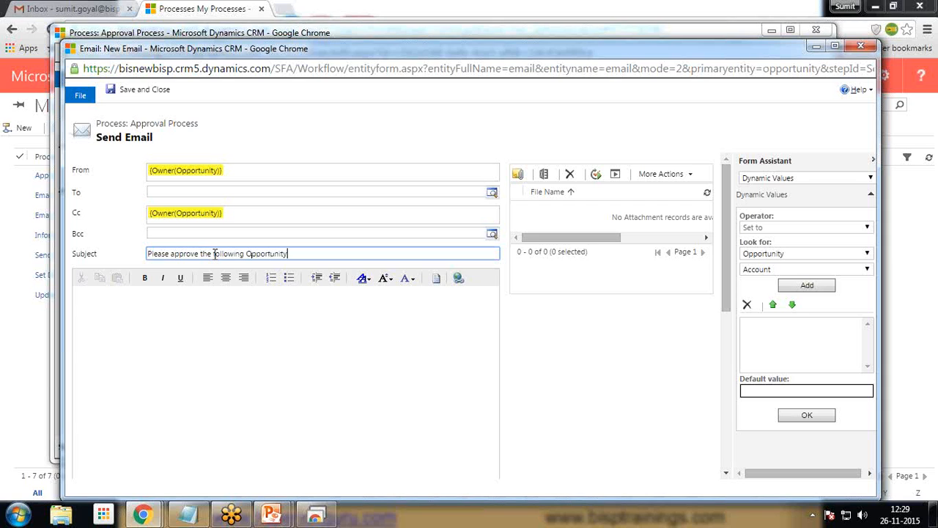
Write the email body "Please review the following opportunity and approve or provide feedback on same".
left_click(199, 329)
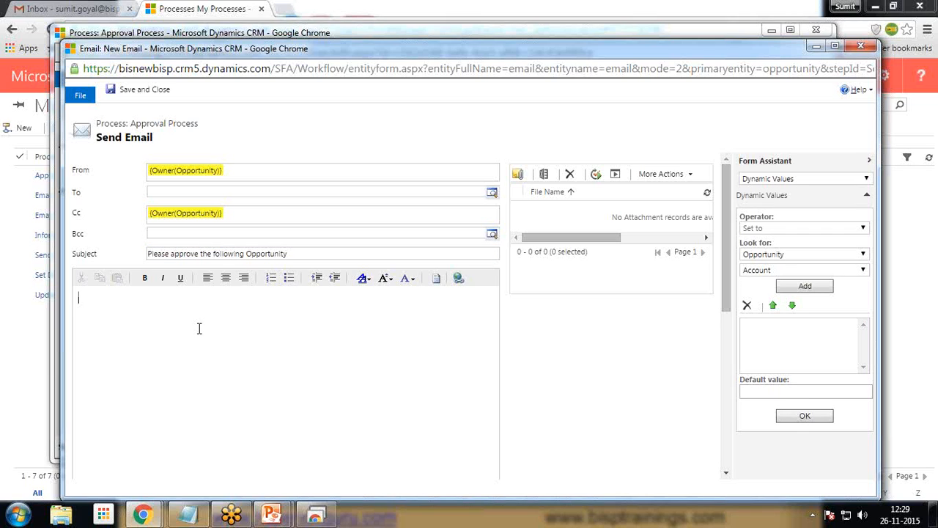
type("Please review the ")
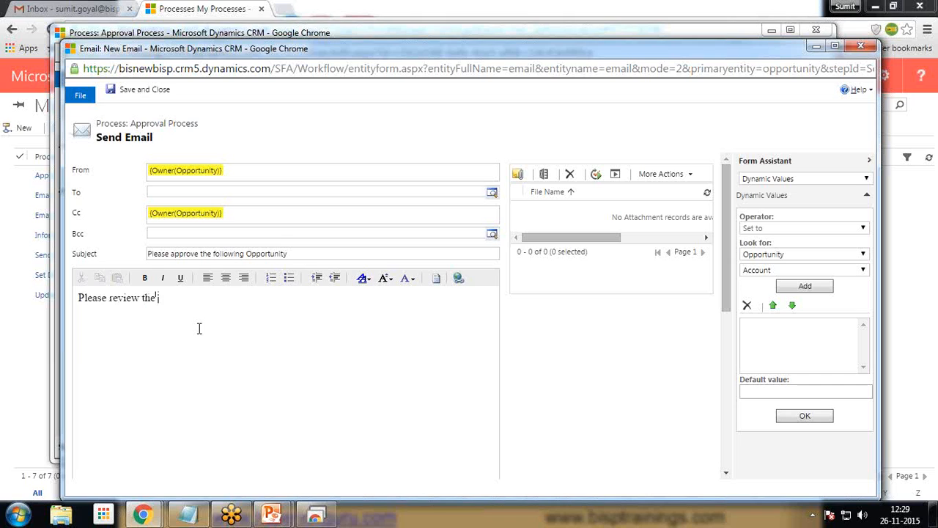
type("following opportuni")
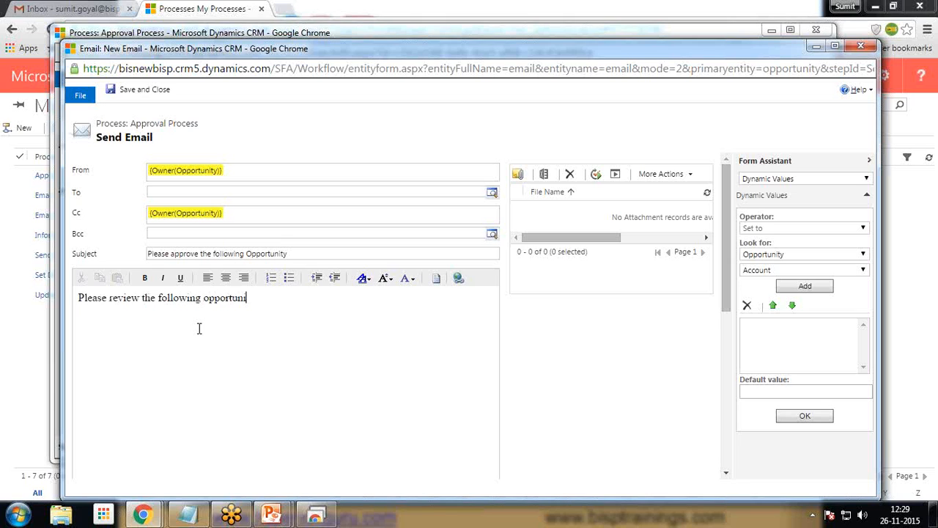
type("ty and")
type("pprove")
key("BackSpace")
key("BackSpace")
key("BackSpace")
type("ove  or ptro")
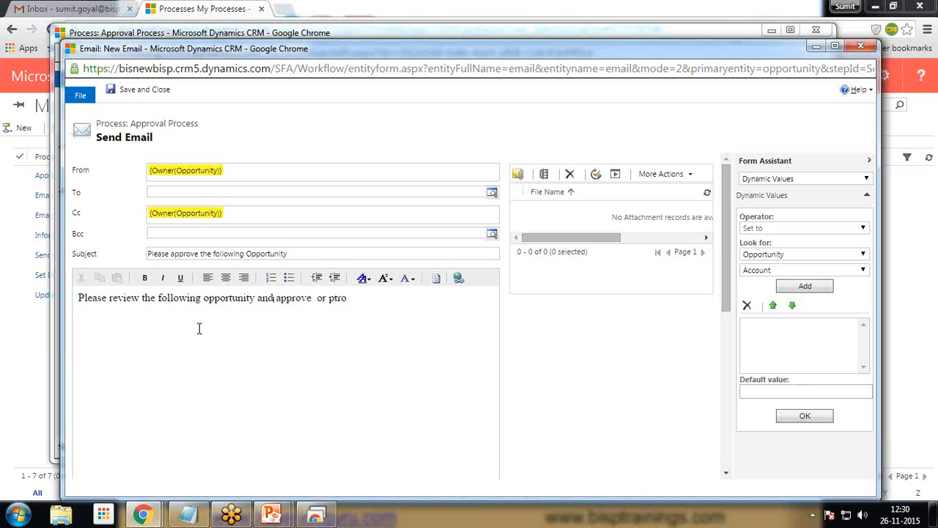
key("BackSpace")
type("vide feedback on same")
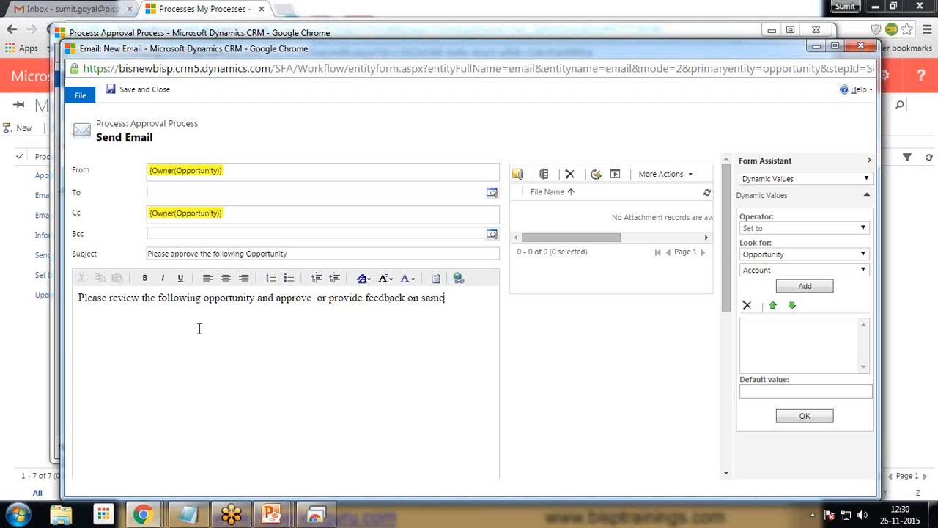
Complete the body sentence with "as needed." and add a new line reading "<hyperlink><name>Opportunity To Approve</name><value>".
type(" as needed.")
key("Return")
type("<hyperlink>")
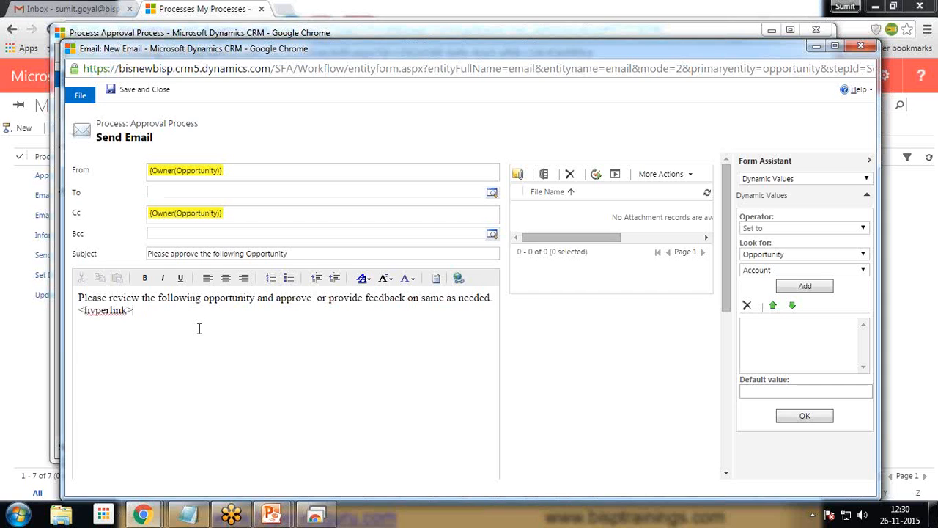
type("<name>")
left_click(771, 269)
left_click(776, 255)
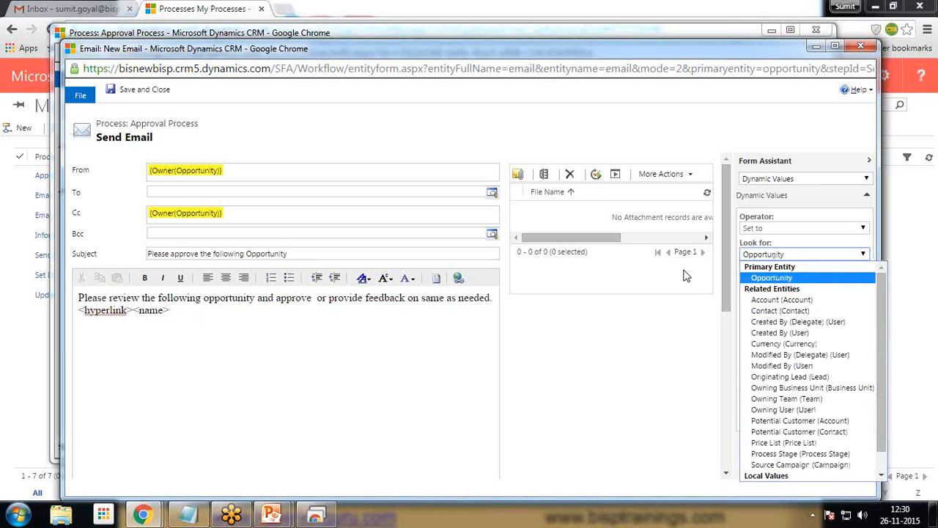
left_click(218, 315)
type("Oppor")
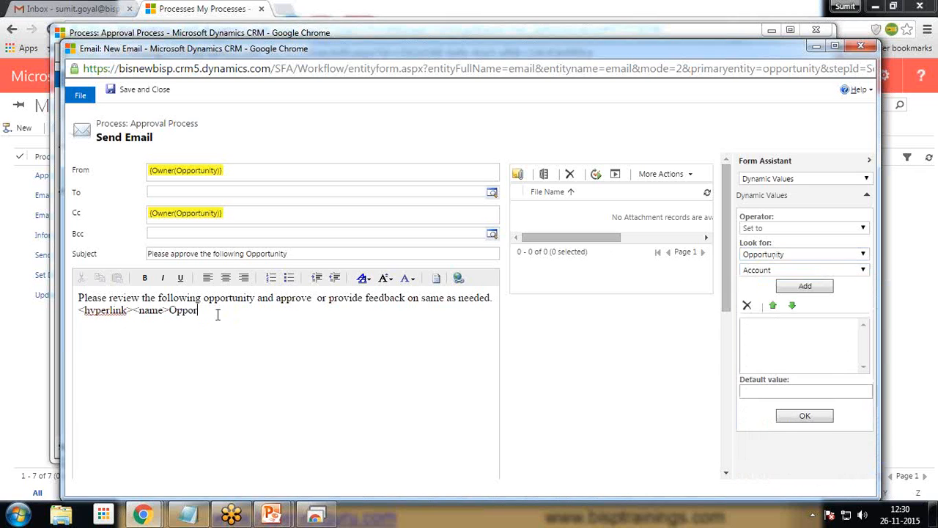
type("tunity To Approve")
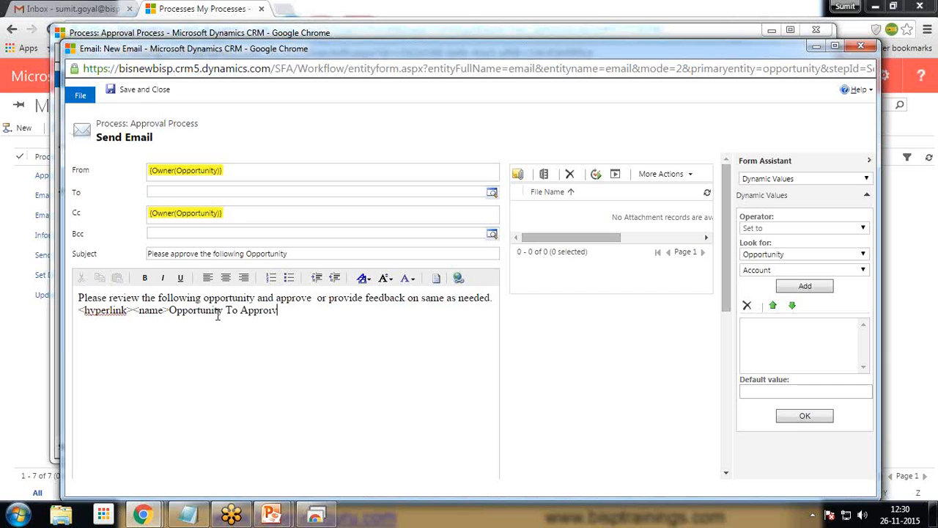
key("BackSpace")
type("e</name></value>")
Insert the opportunity's Record URL(Dynamic) value after the <value> tag in the email body.
left_click(780, 270)
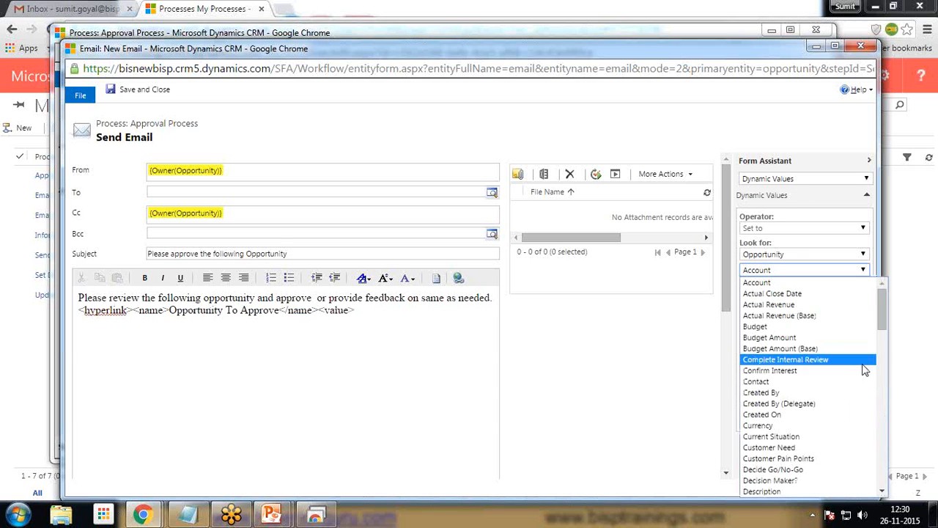
left_click_drag(882, 322, 884, 416)
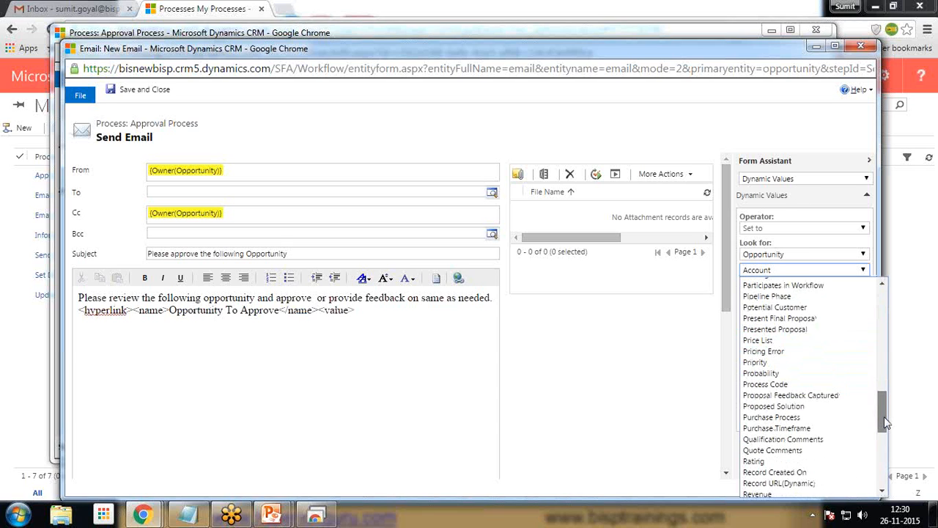
scroll(884, 419, "down", 1)
left_click(789, 450)
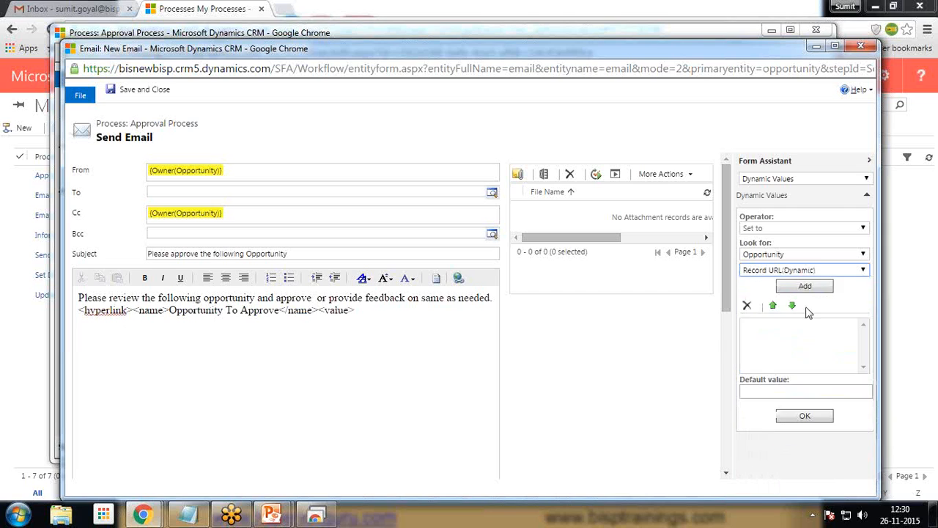
left_click(805, 286)
left_click(805, 416)
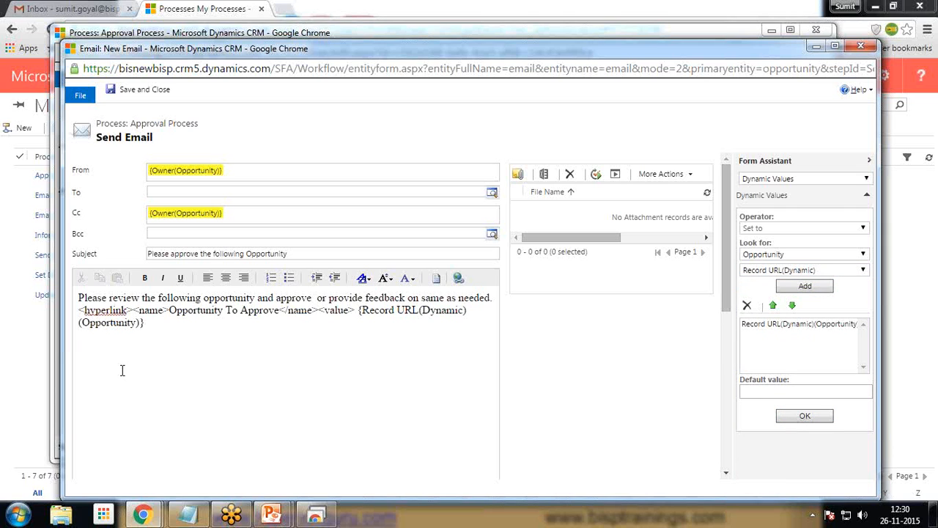
Finish the link markup with "</value></hyperlink>" and sign off the email with "Thanks" and "BISP" on separate lines.
left_click(158, 323)
type("</value<")
type("</hyperlink>")
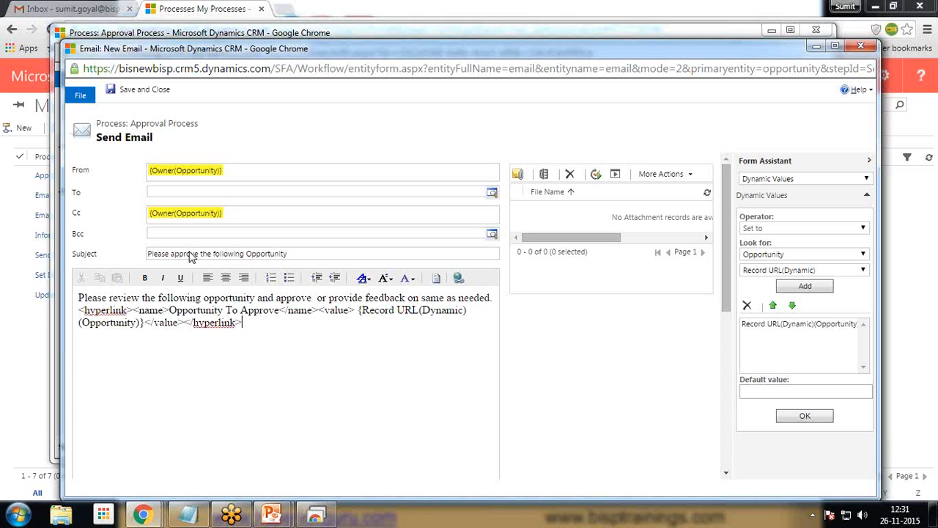
type("Thanks")
key("Return")
type("BISP")
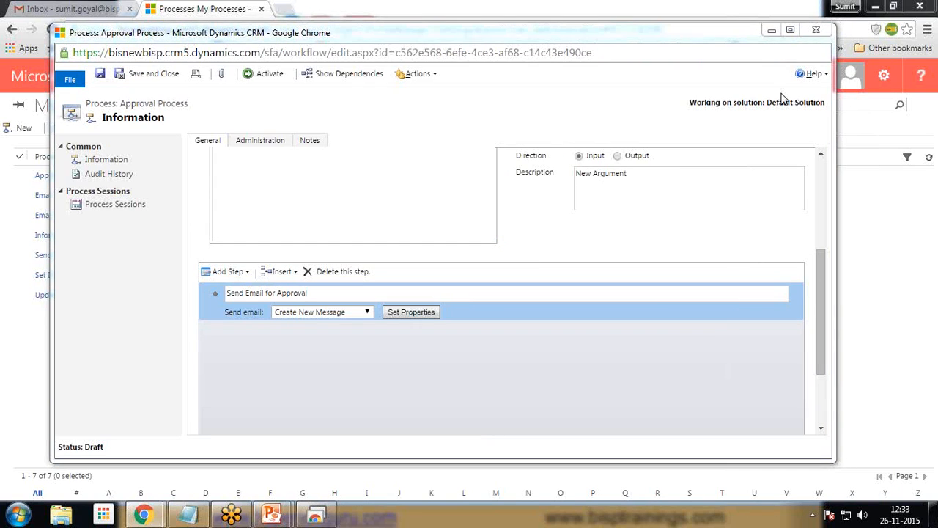
Activate the Approval Process action and close its window.
left_click(441, 335)
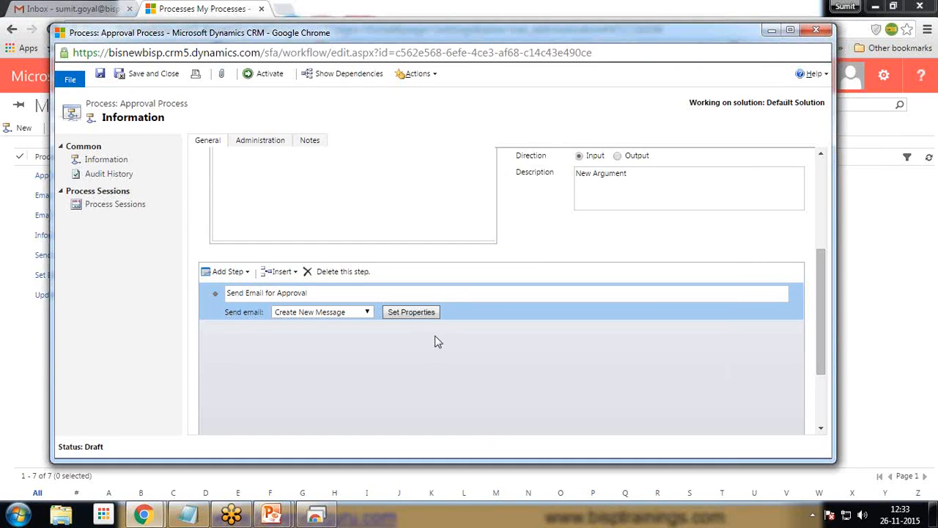
left_click(256, 76)
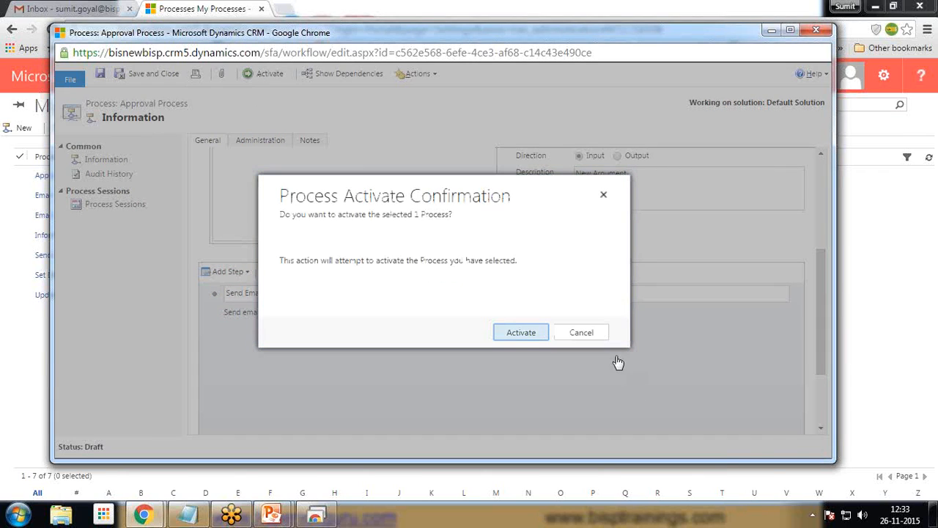
left_click(521, 334)
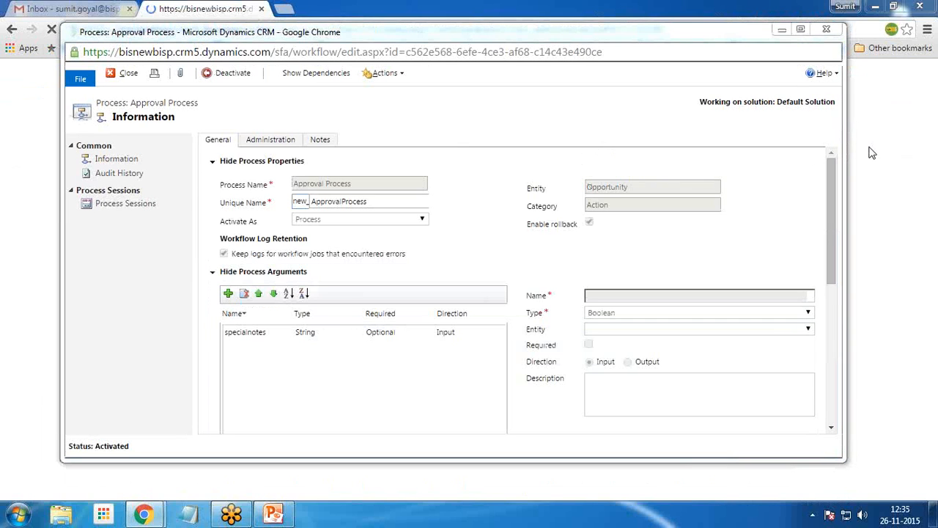
left_click(117, 76)
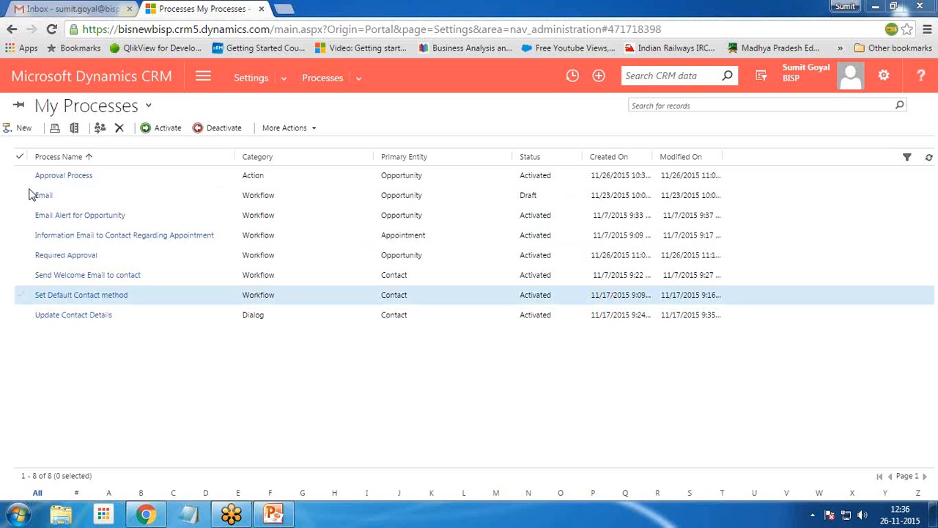
left_click(20, 255)
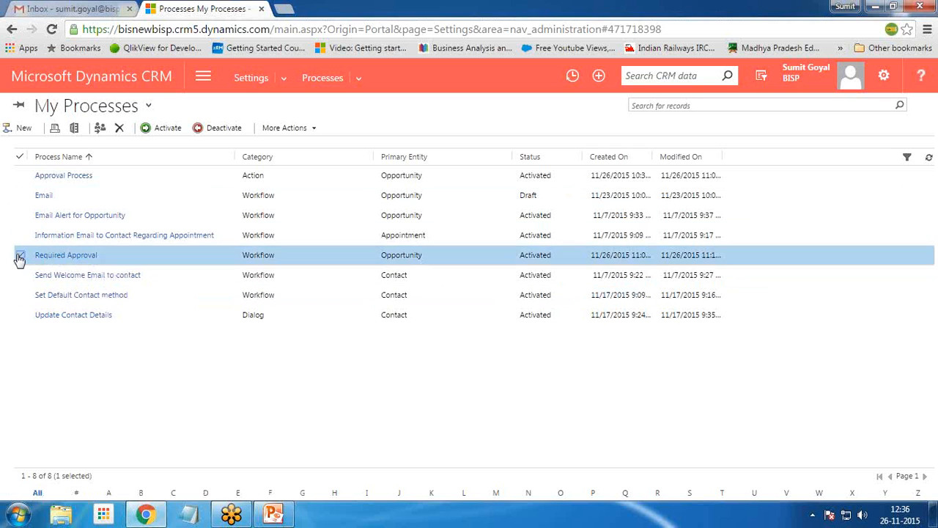
left_click(120, 128)
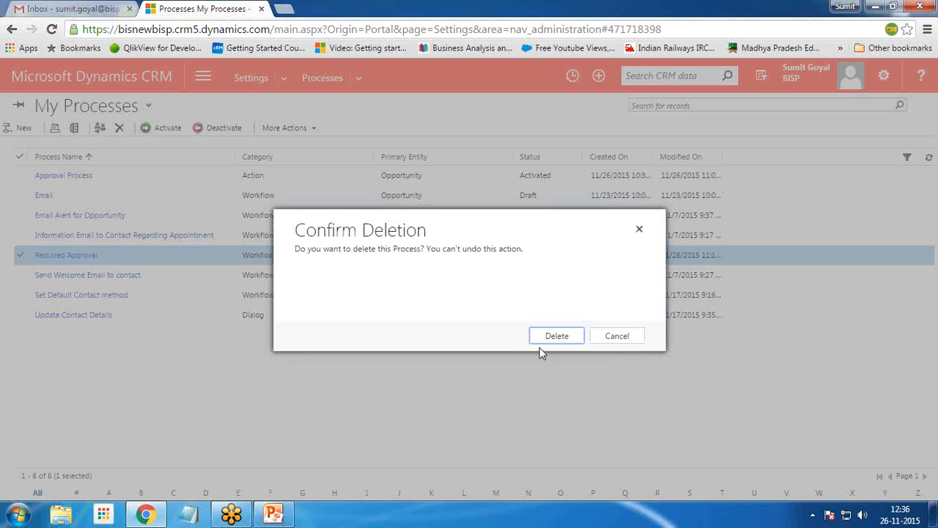
left_click(617, 339)
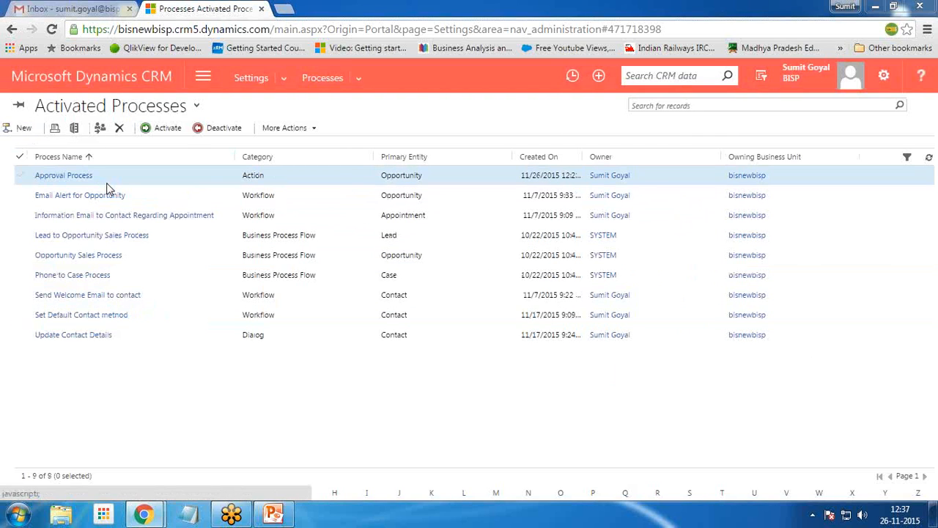
Create a new blank background process named "Opportunity greater than 15000" with category Workflow and entity Opportunity.
left_click(22, 130)
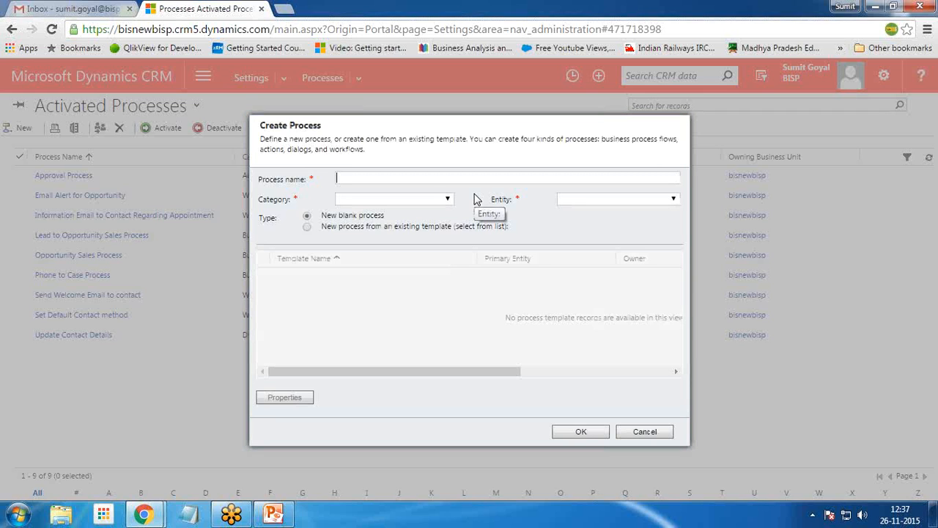
type("Opportur")
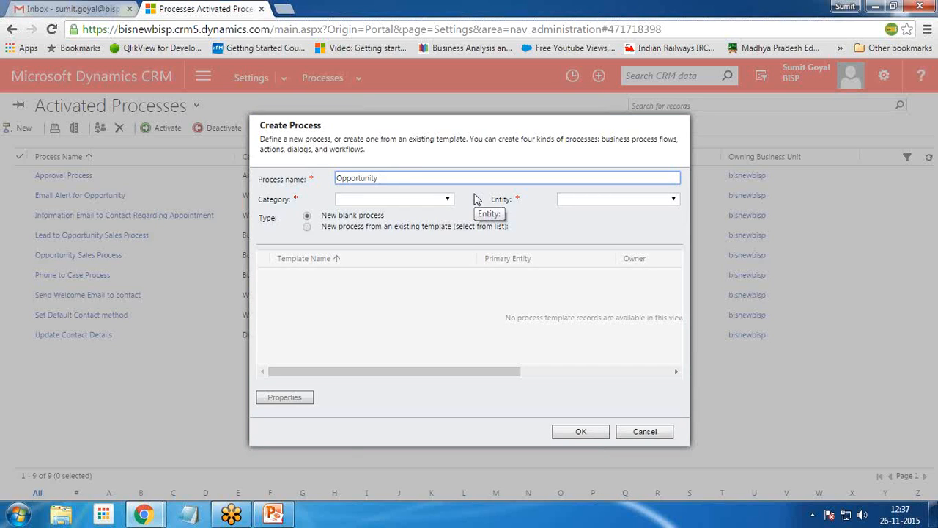
type("ity greater than 15000")
left_click(405, 199)
left_click(371, 255)
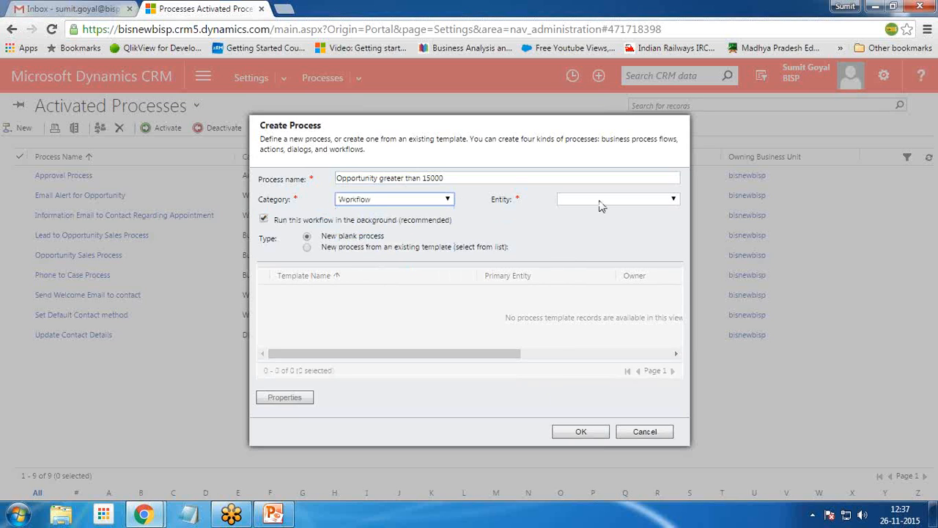
left_click(599, 200)
left_click_drag(675, 235, 675, 317)
left_click(327, 422)
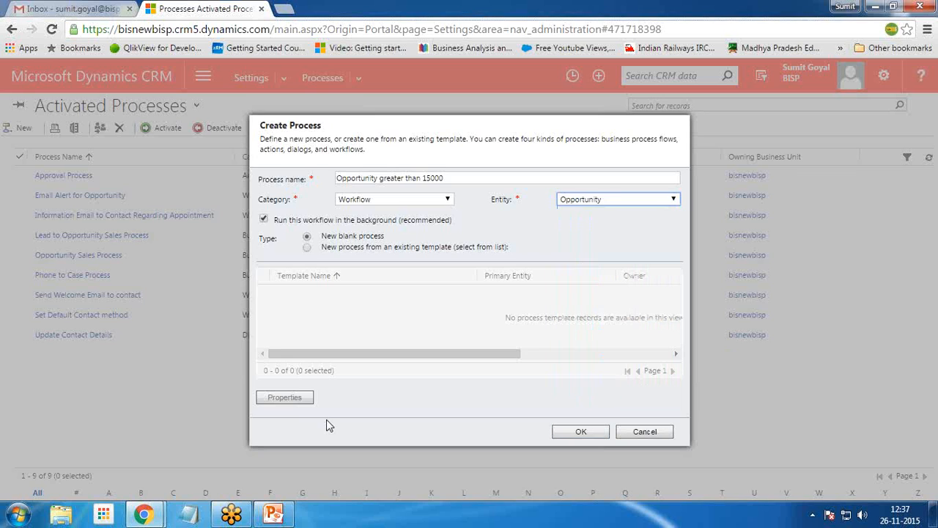
left_click(579, 434)
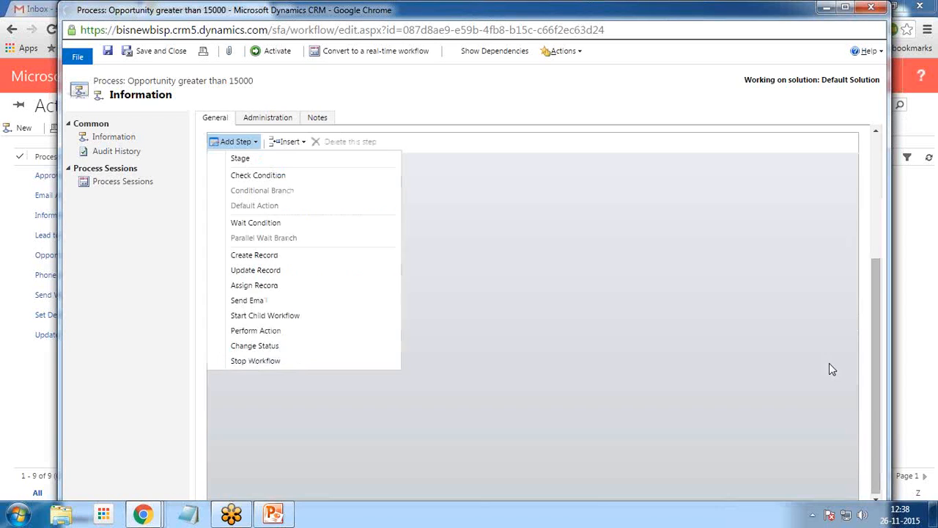
Add a Perform Action step described "Invoke Action if Opportunity is Greater than 15000" that runs the Approval Process action.
left_click(468, 315)
scroll(468, 315, "up", 3)
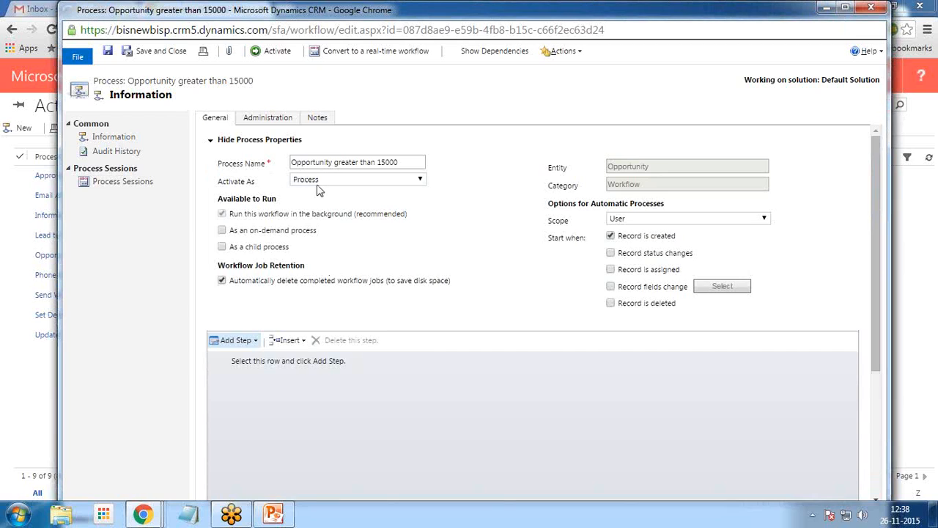
scroll(295, 329, "down", 2)
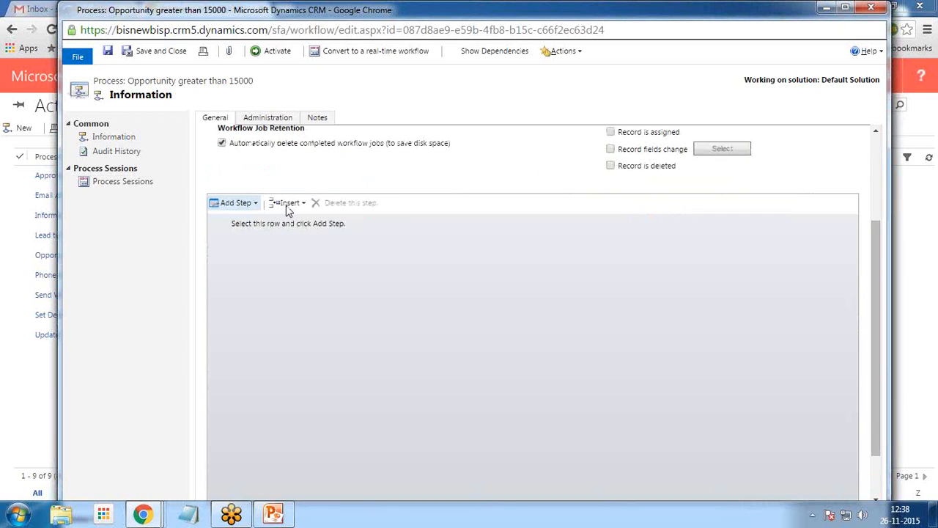
left_click(249, 207)
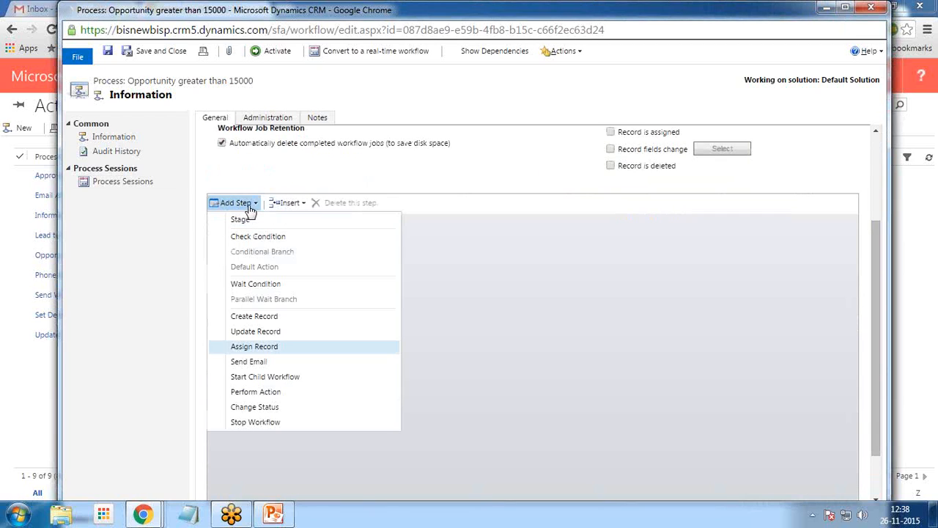
left_click(255, 393)
left_click(301, 226)
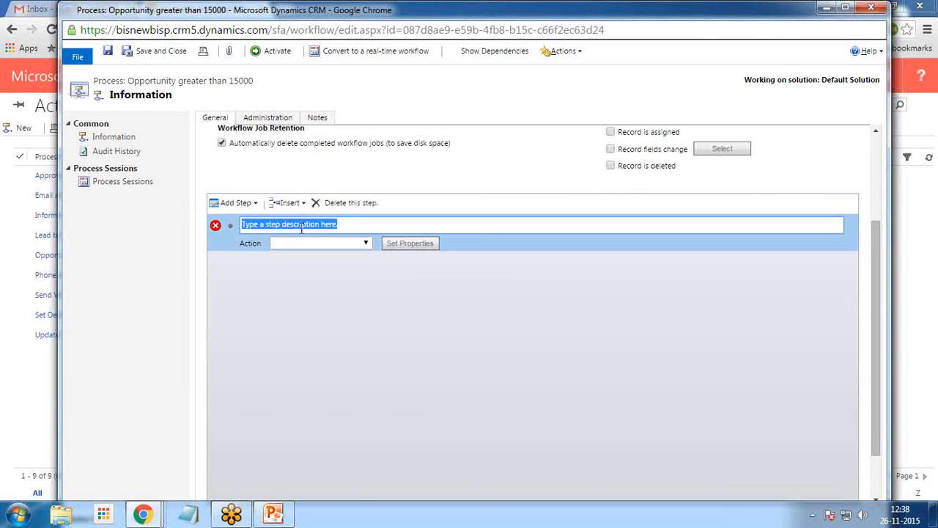
type("Invoke Ac")
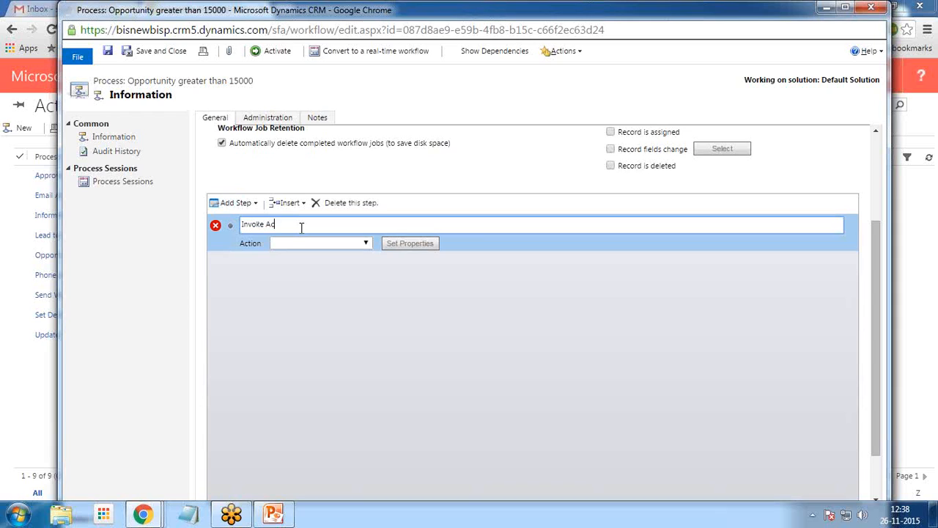
type("Opportunity is Greater than 15000")
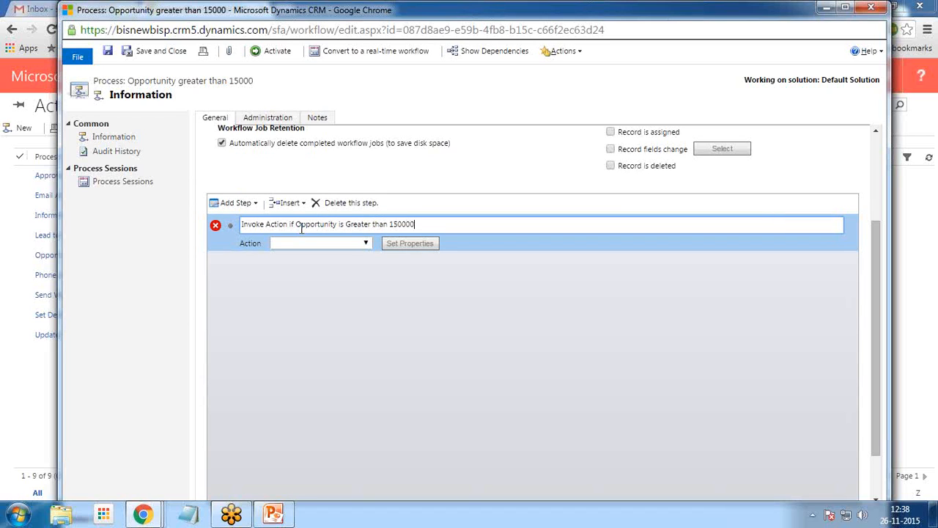
left_click(308, 244)
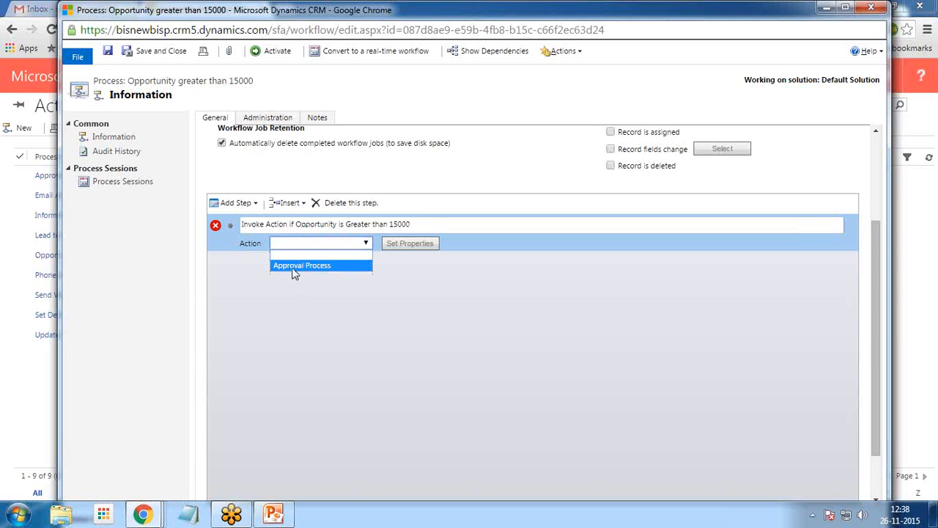
key("Return")
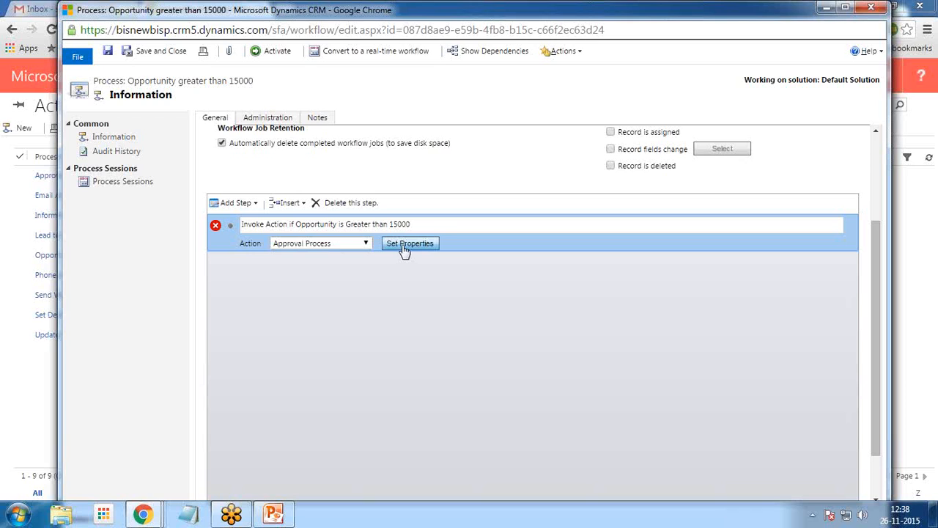
Look at the Approval Process input properties, close them and delete the Perform Action step from the workflow.
left_click(408, 244)
left_click_drag(237, 15, 364, 57)
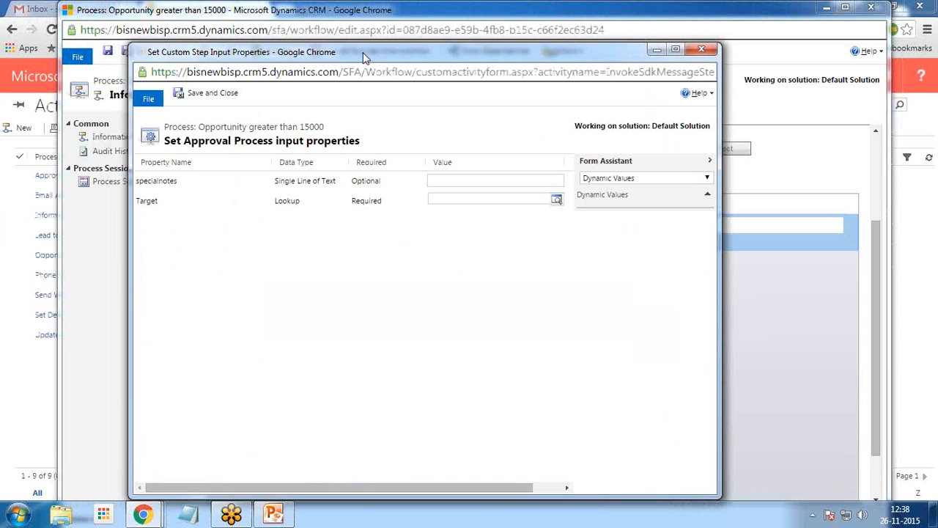
left_click(702, 50)
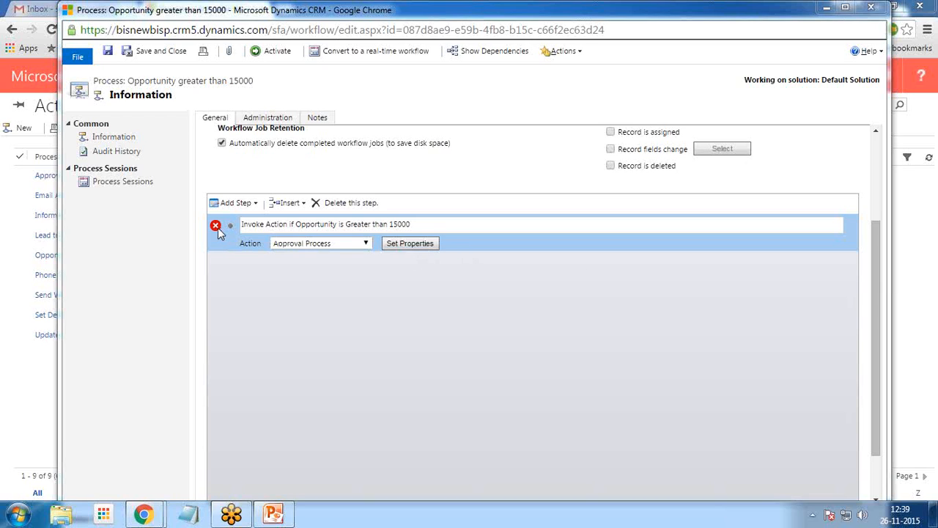
left_click(345, 203)
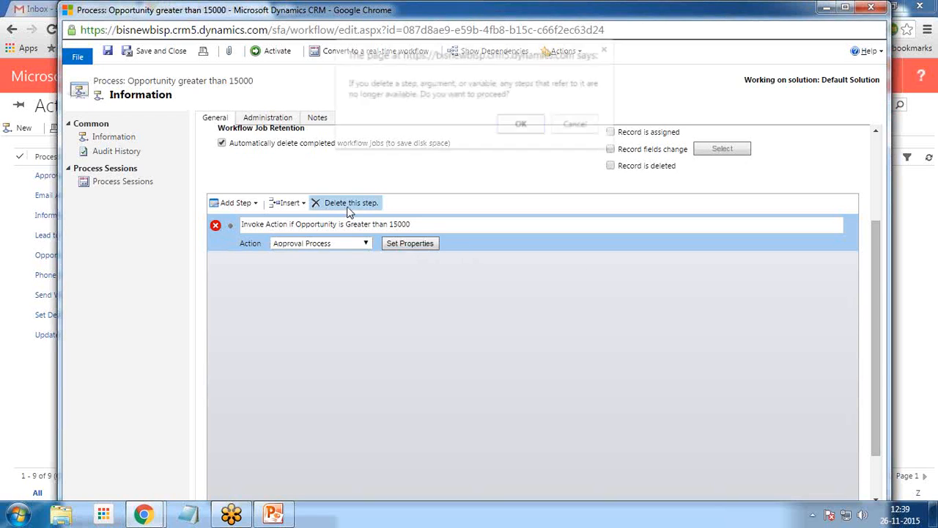
left_click(522, 125)
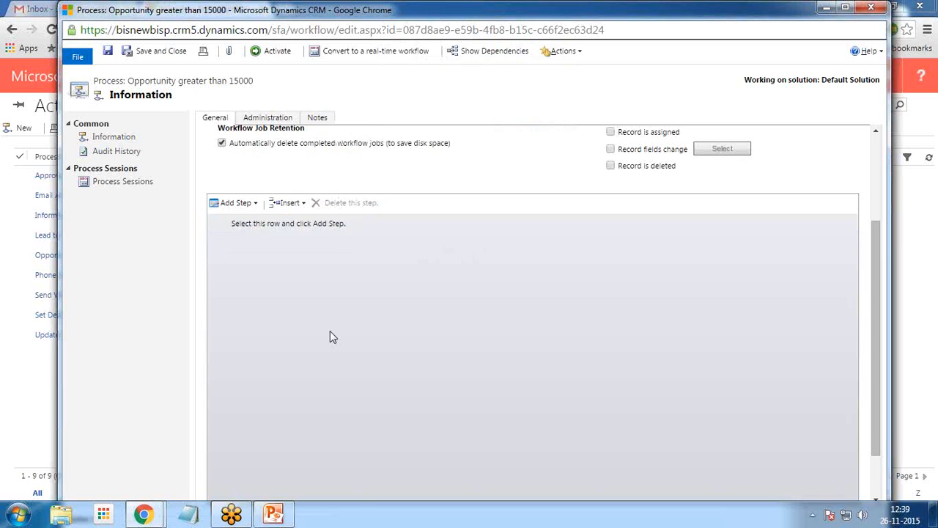
Add a Check Condition step described "Check Opportunity Est Revenue" to the workflow.
left_click(249, 205)
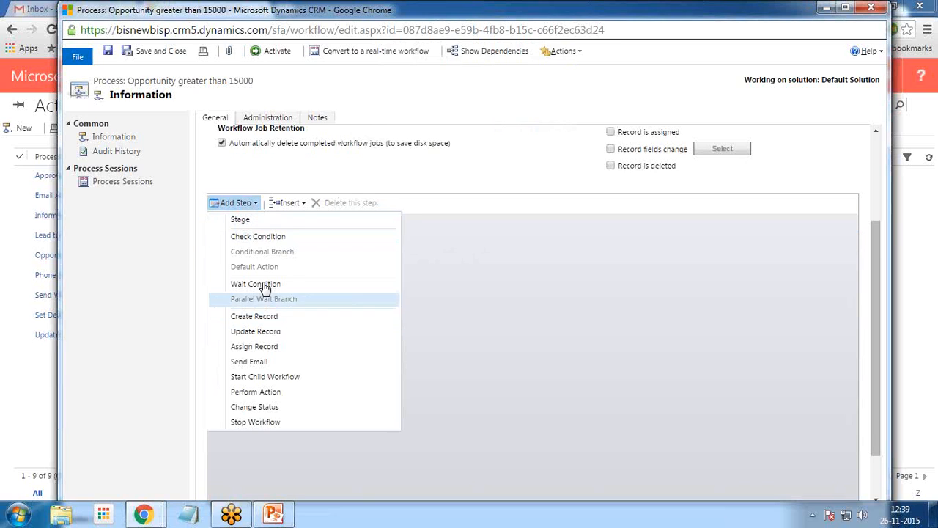
left_click(270, 244)
left_click(327, 222)
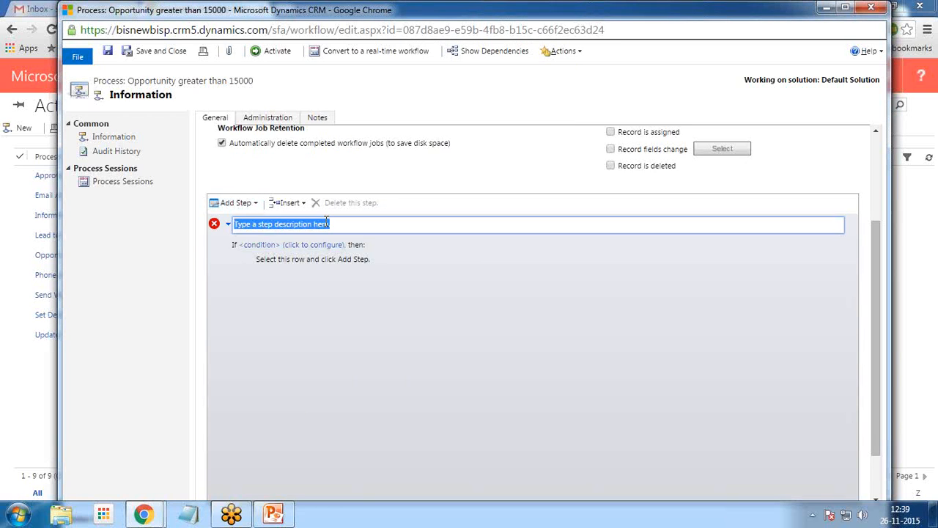
type("Opportunity Est Revenue")
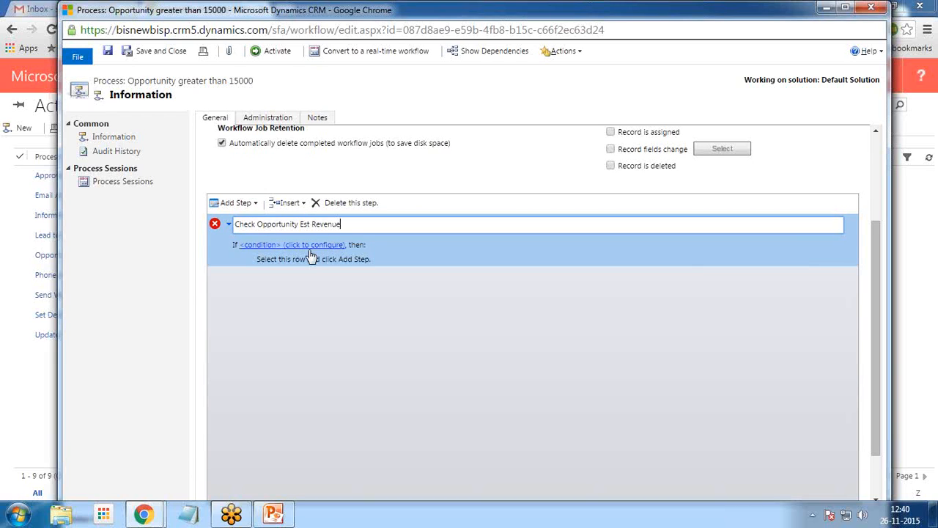
Configure the condition as Opportunity Est. Revenue Is Greater Than 15,000.00 and save it.
left_click(311, 246)
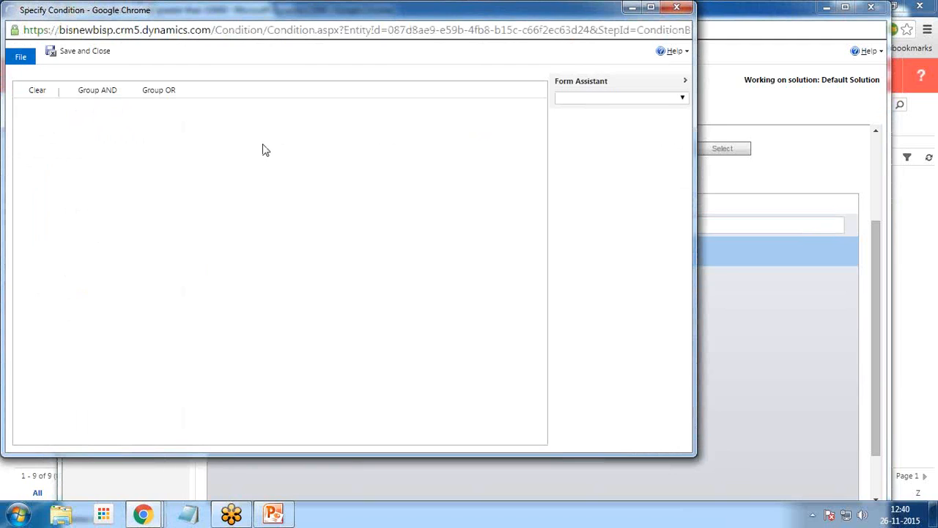
left_click_drag(180, 12, 221, 15)
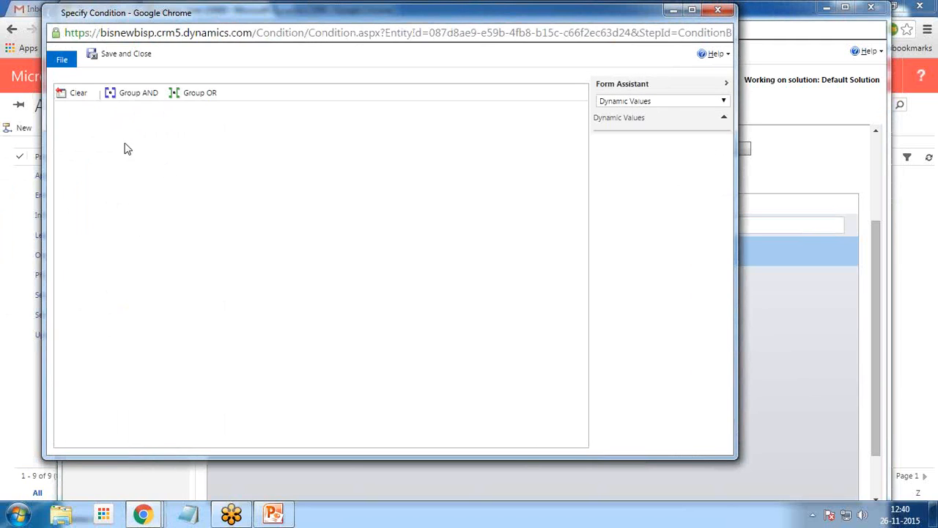
left_click(103, 111)
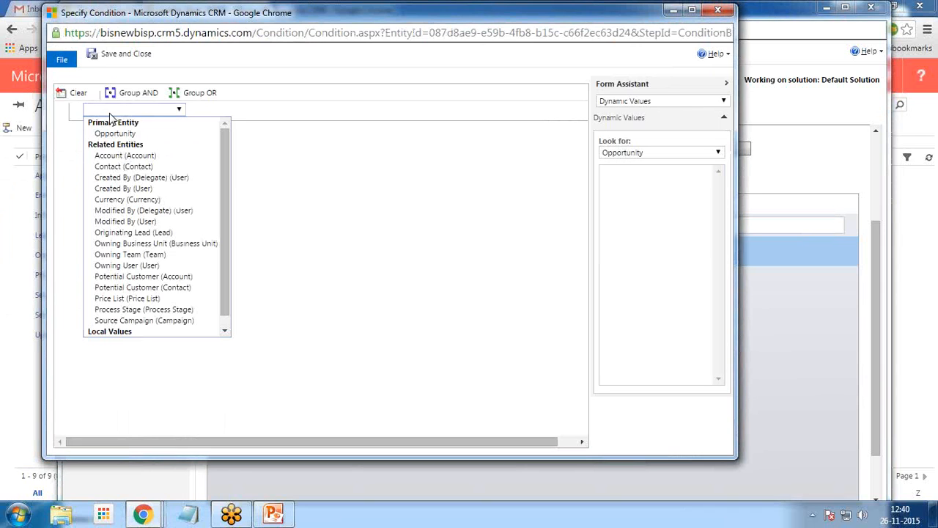
left_click(211, 117)
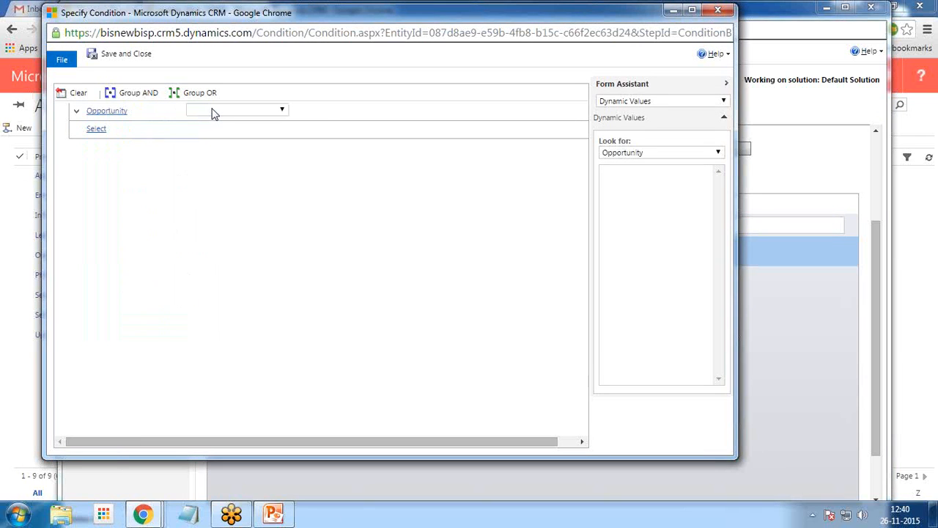
left_click(210, 115)
left_click_drag(329, 158, 330, 187)
scroll(329, 184, "down", 1)
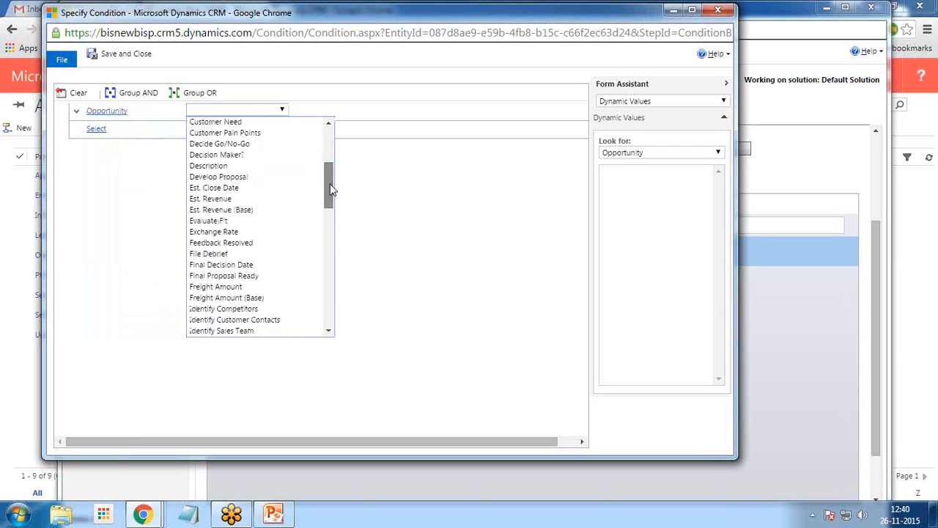
left_click(220, 198)
left_click(311, 112)
left_click(321, 145)
left_click(417, 109)
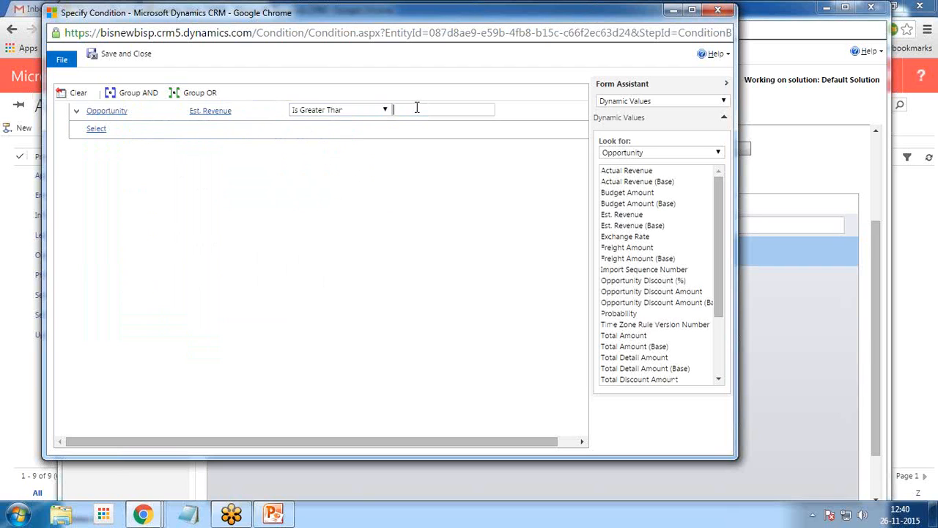
left_click(330, 257)
left_click(125, 55)
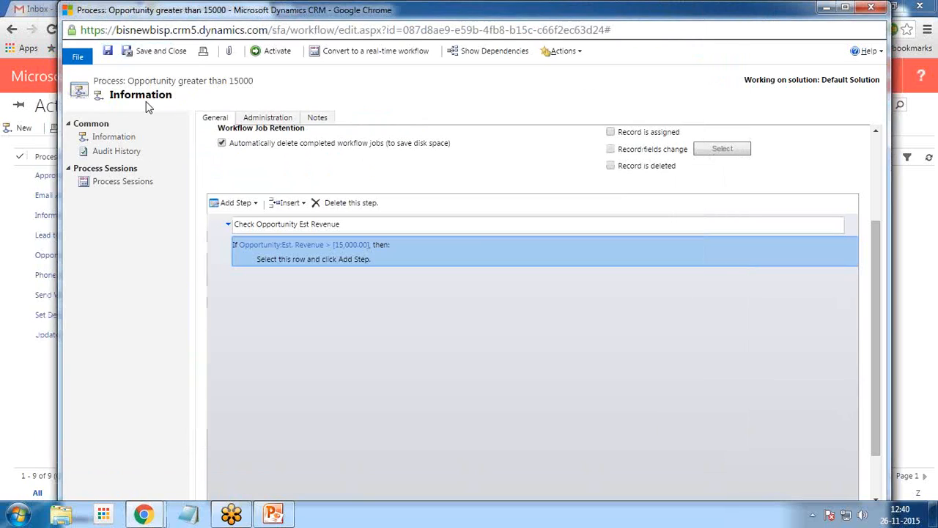
Add a Perform Action step under the condition, described "Invoke Action", that runs the Approval Process action.
left_click(256, 203)
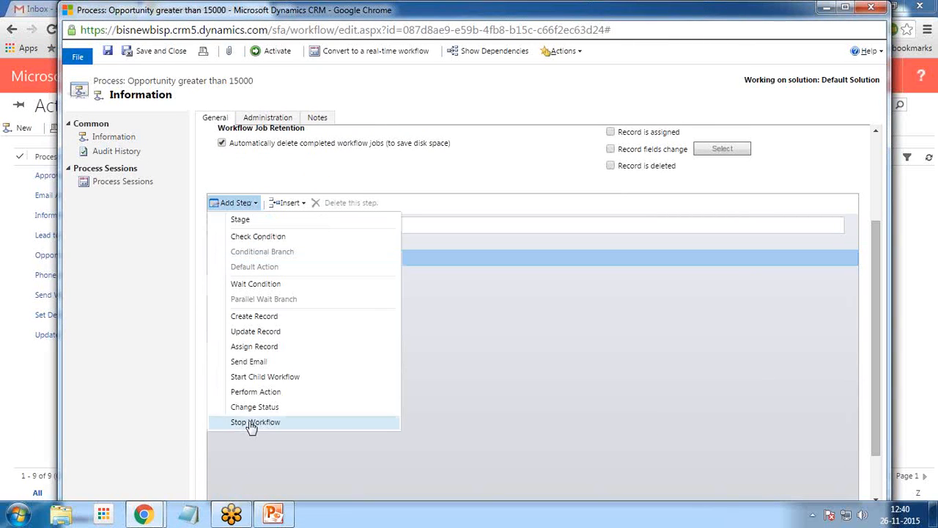
left_click(322, 392)
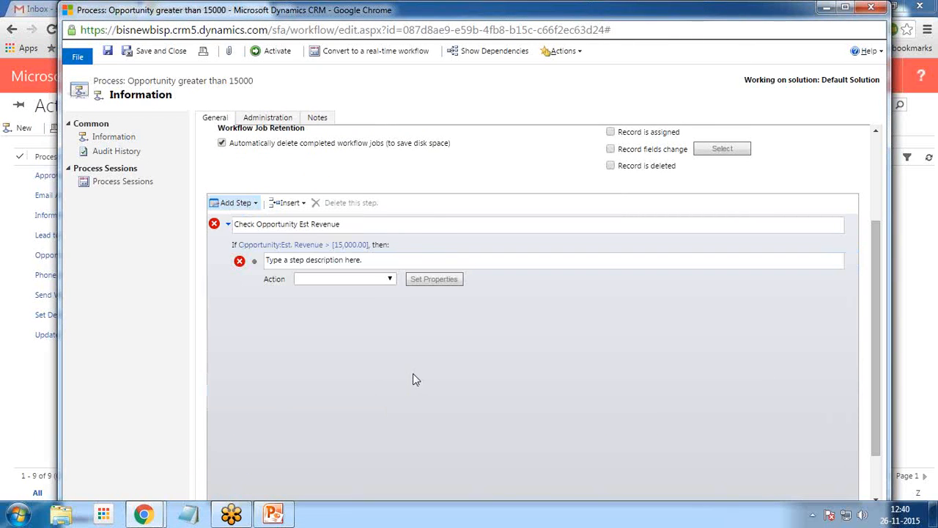
left_click(356, 266)
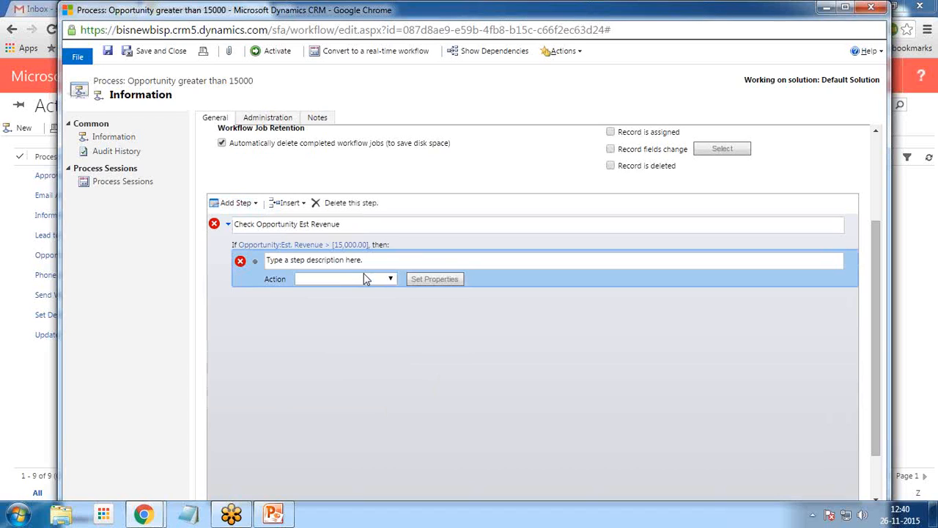
left_click(392, 260)
type("Invoke Action")
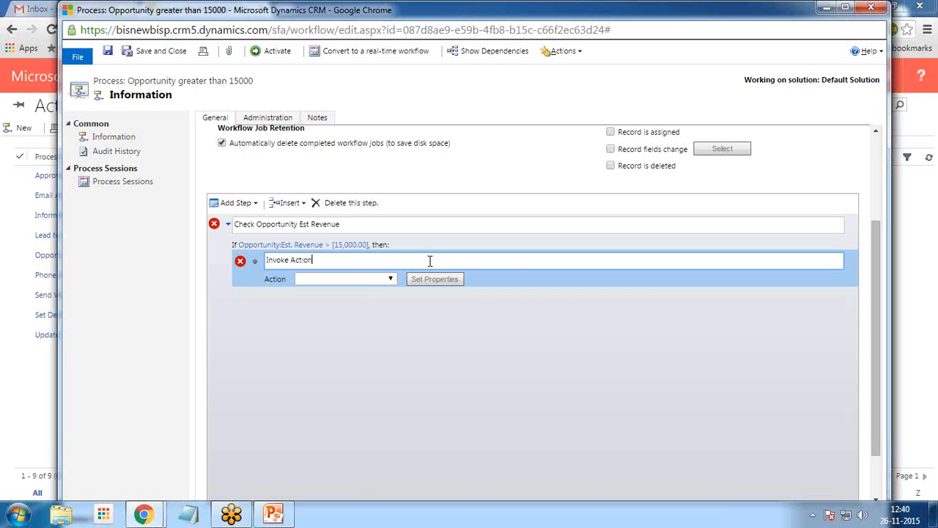
left_click(346, 278)
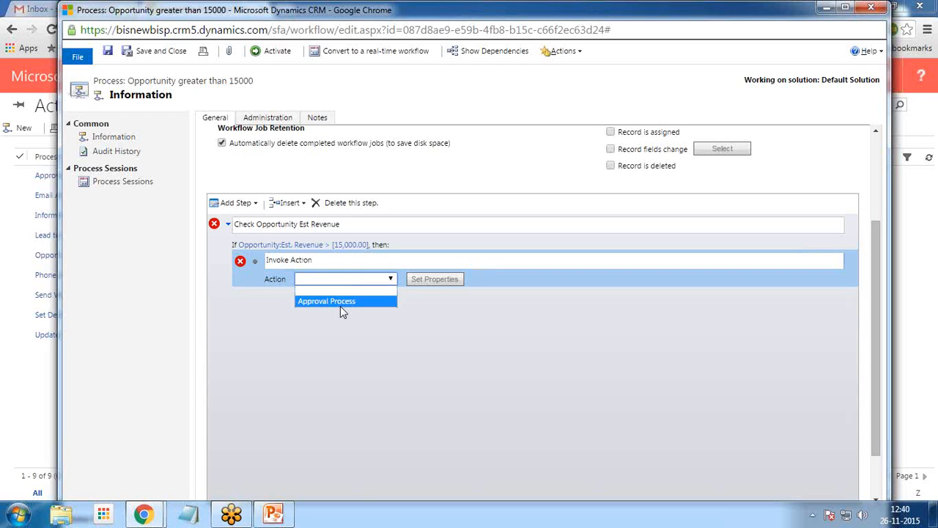
In the action's input properties, set specialnotes to the dynamic value Account Name from the related Account.
left_click(443, 280)
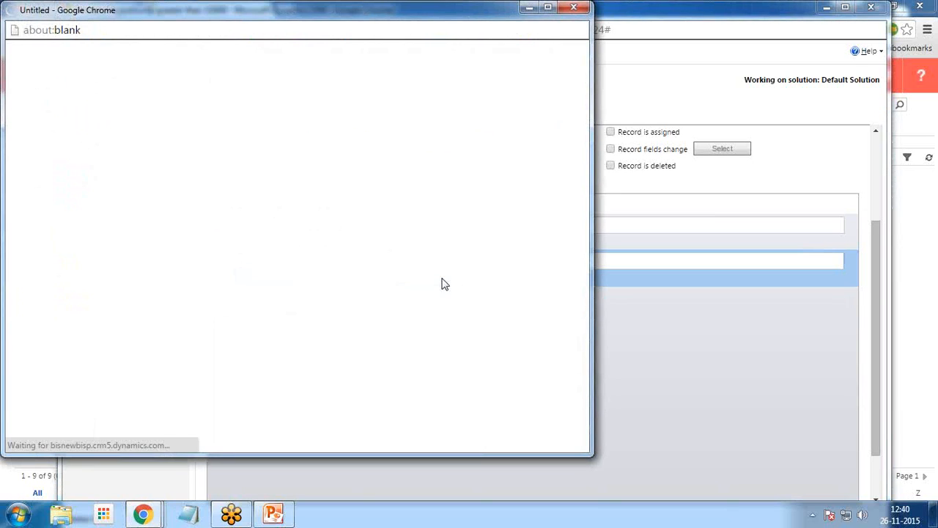
left_click_drag(276, 15, 327, 24)
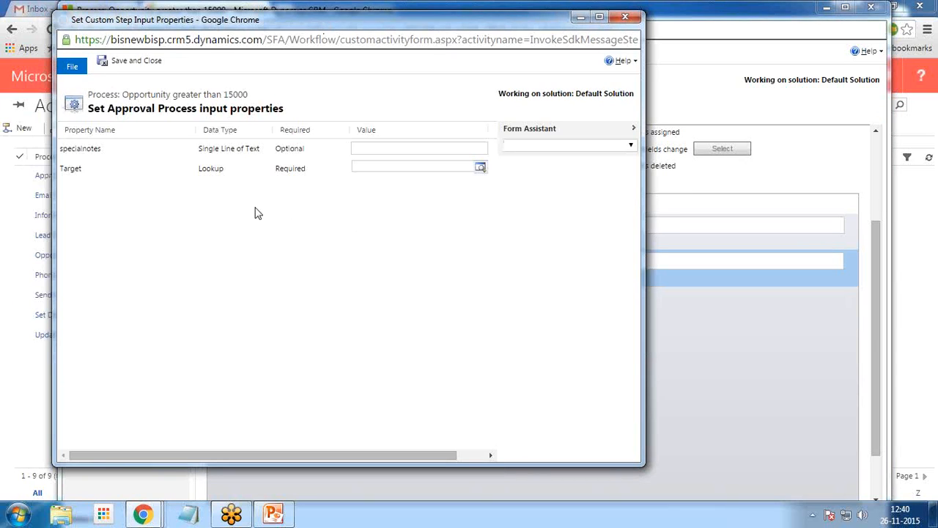
left_click(73, 158)
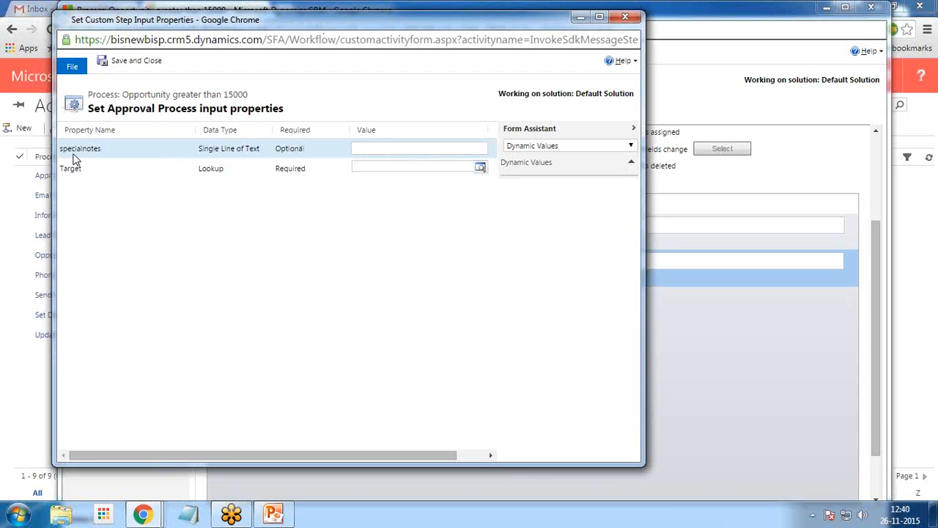
left_click(602, 147)
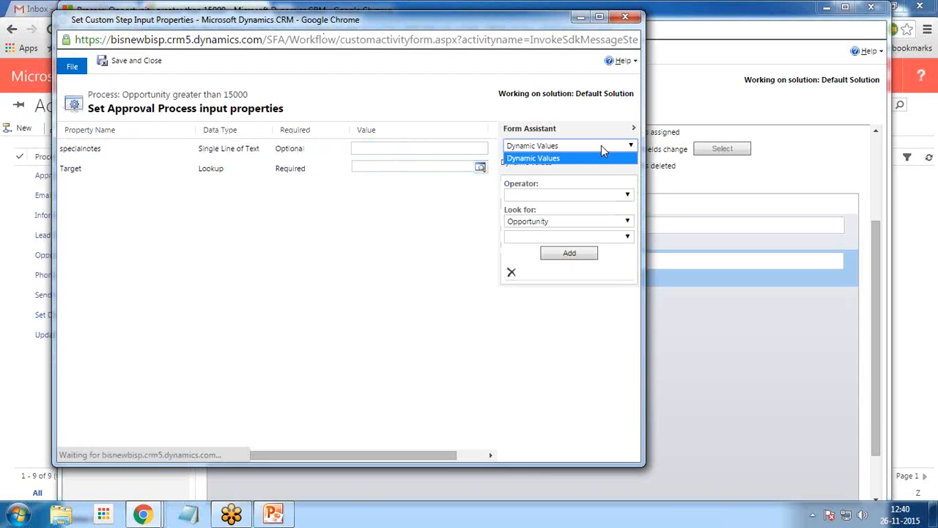
left_click(545, 197)
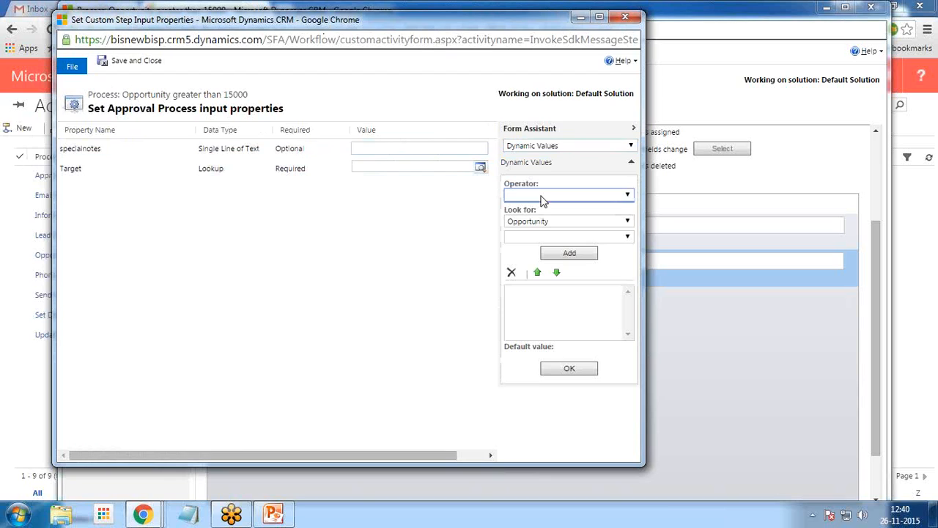
left_click(540, 226)
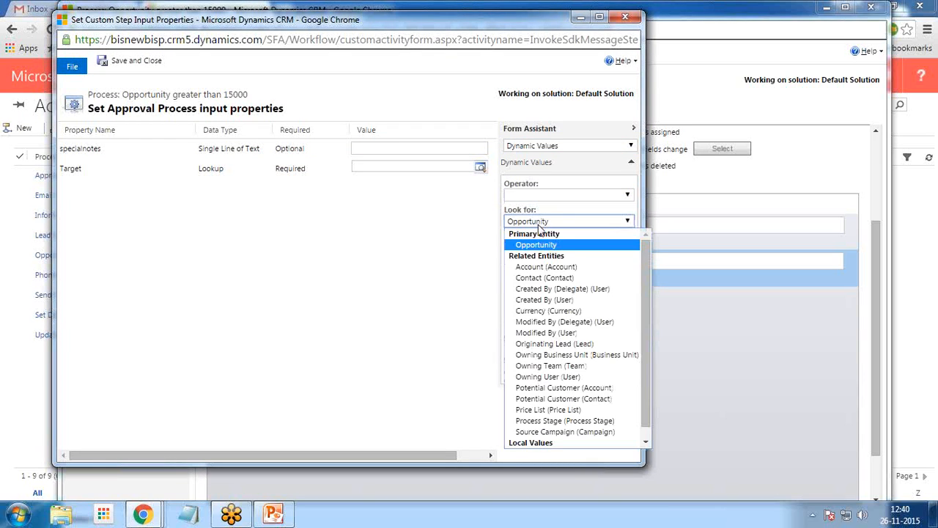
left_click(546, 263)
left_click(544, 221)
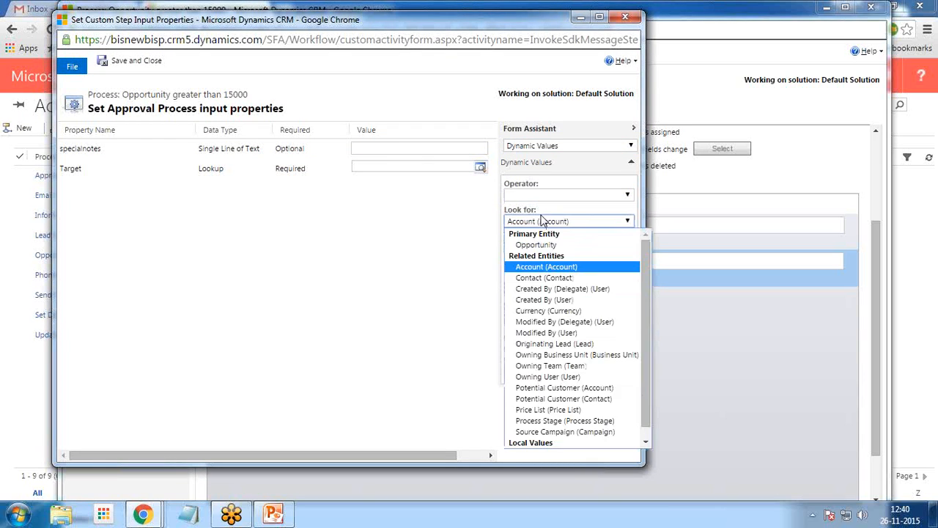
left_click(365, 148)
left_click(537, 240)
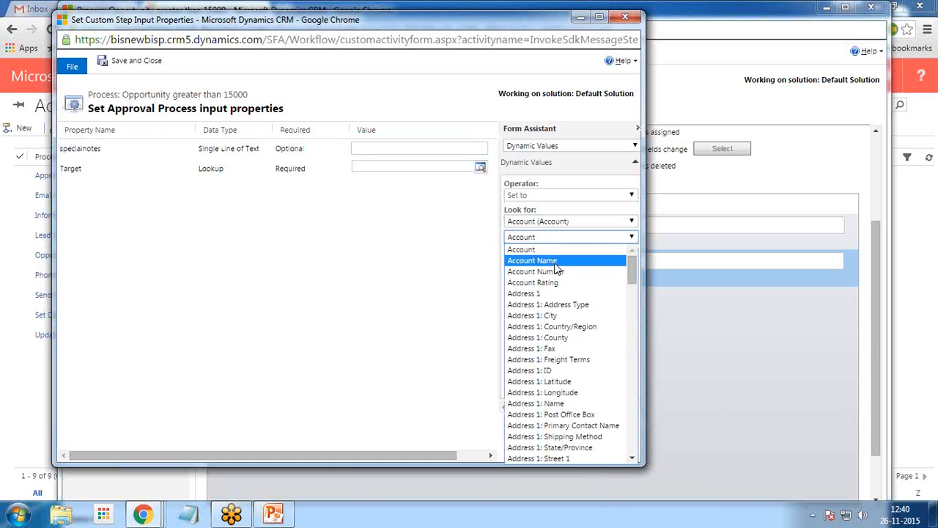
left_click(536, 261)
left_click(562, 254)
left_click(406, 150)
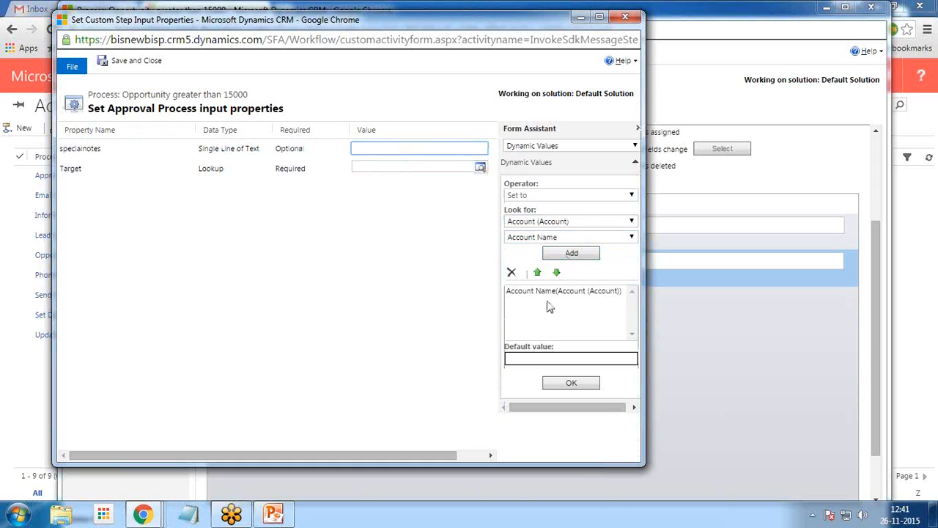
left_click(548, 292)
left_click(577, 385)
Set the required Target property to the dynamic value Opportunity from the Opportunity entity and save the input properties.
left_click(402, 169)
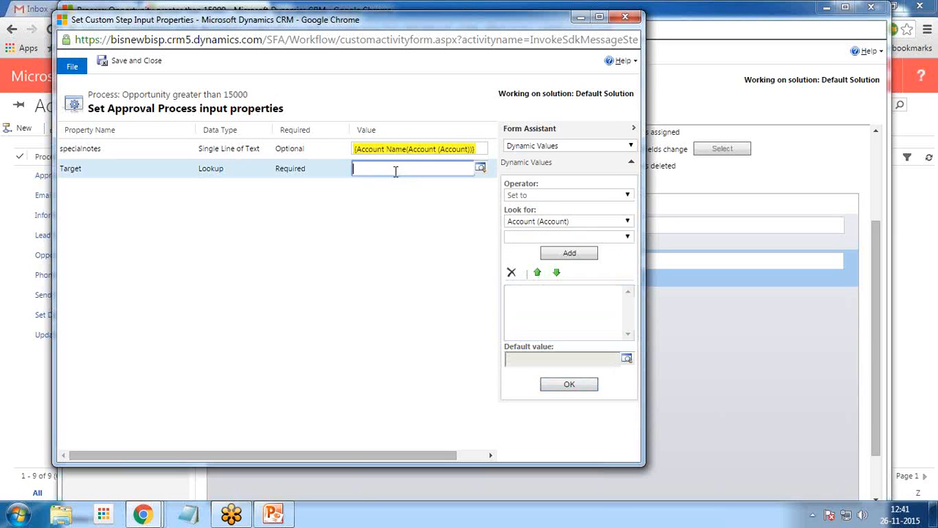
left_click(564, 221)
left_click(535, 244)
left_click(545, 234)
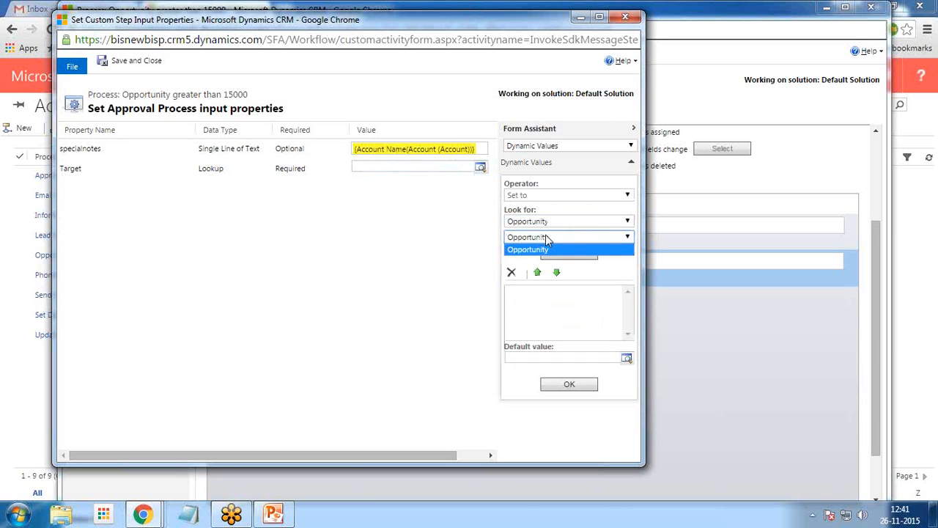
left_click(545, 248)
left_click(568, 252)
left_click(584, 391)
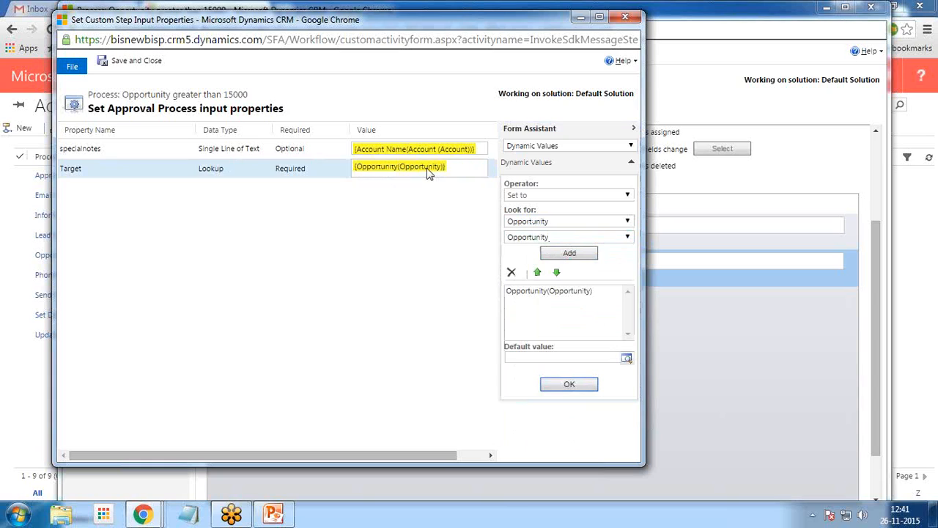
left_click(124, 64)
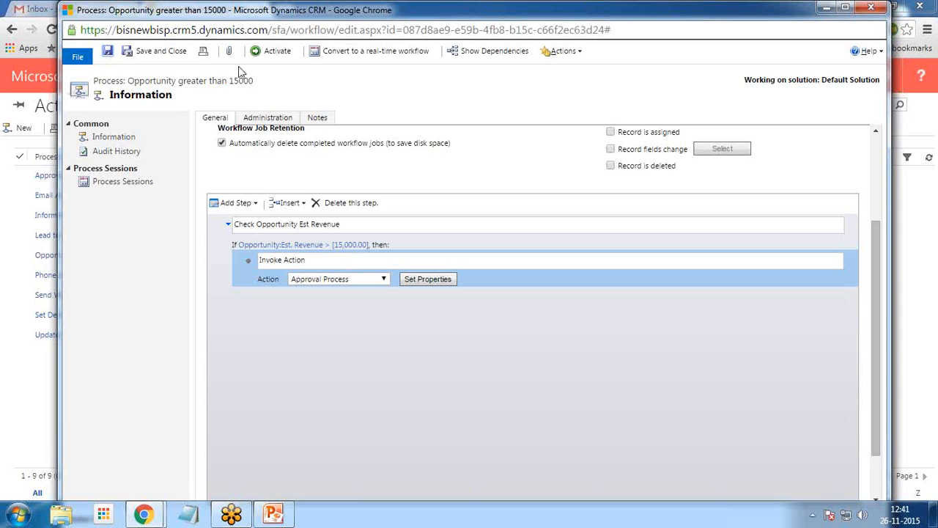
Activate the "Opportunity greater than 15000" workflow and close its window.
left_click(276, 57)
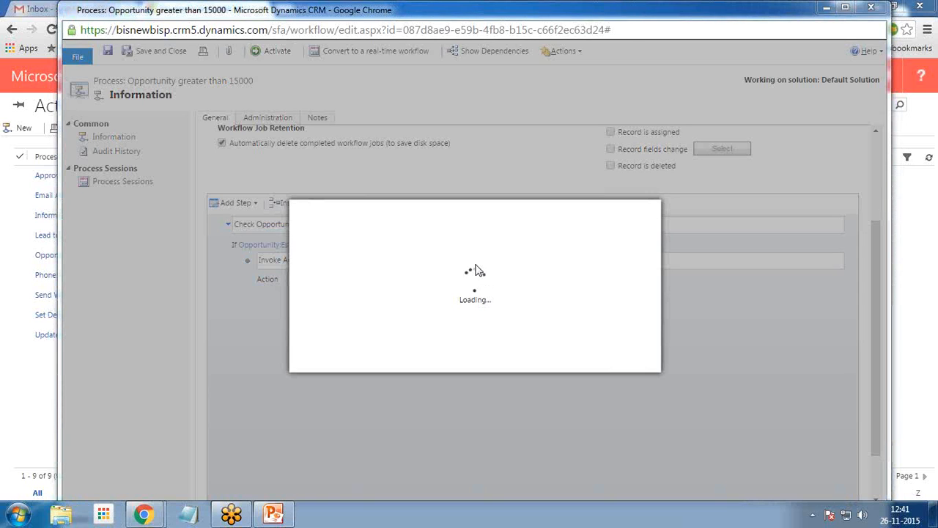
left_click(552, 357)
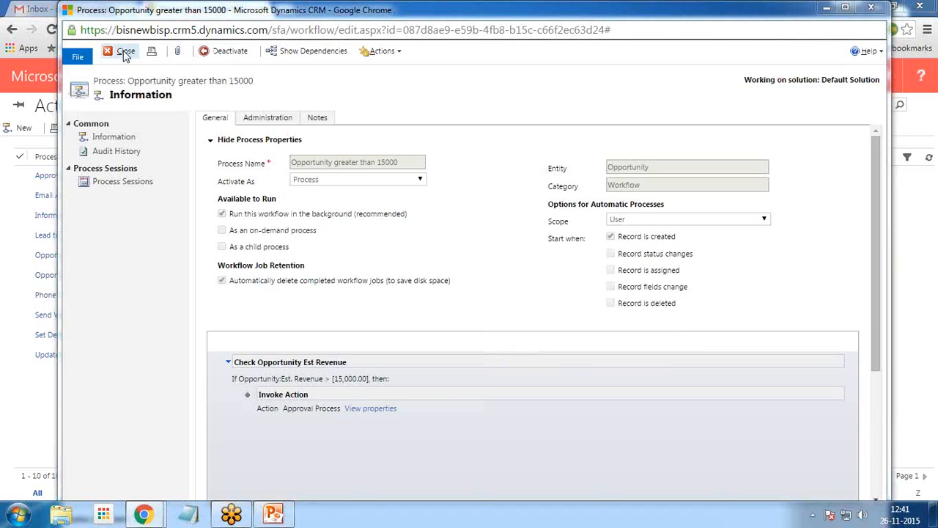
left_click(122, 54)
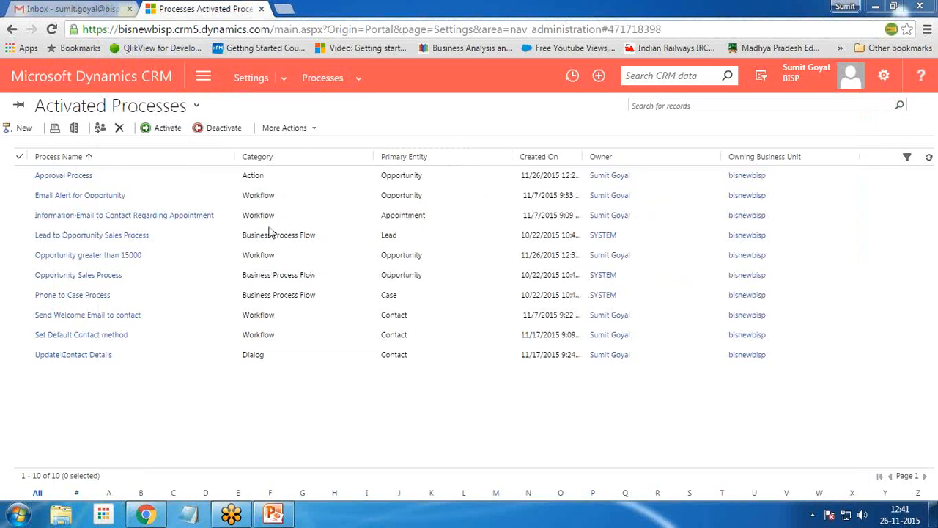
left_click(207, 80)
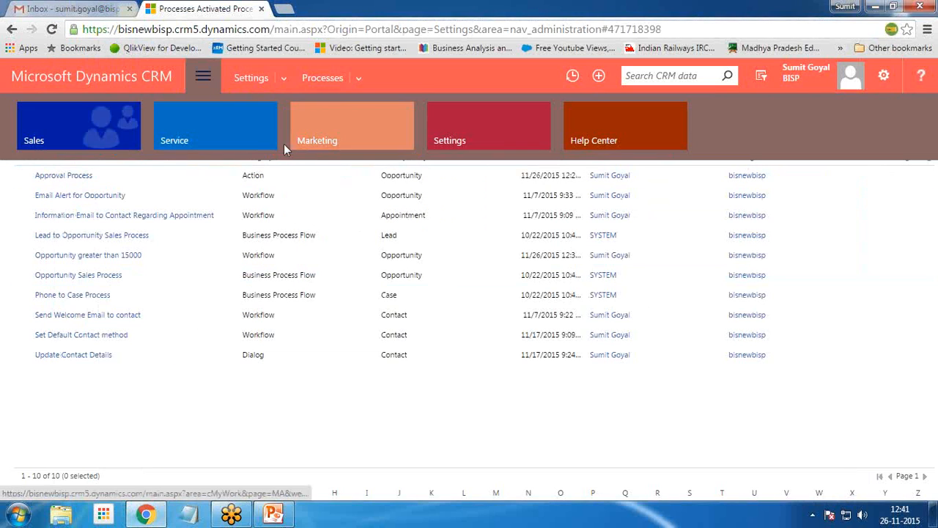
left_click(77, 130)
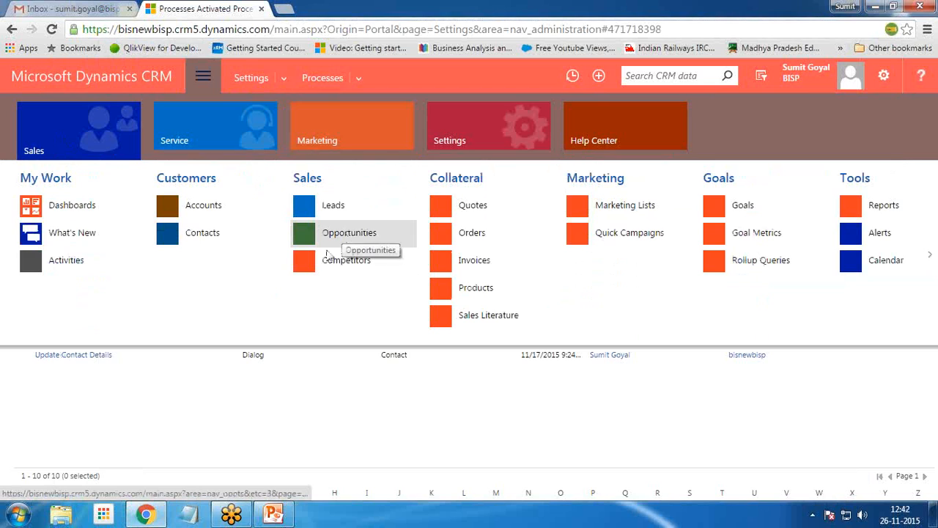
left_click(259, 436)
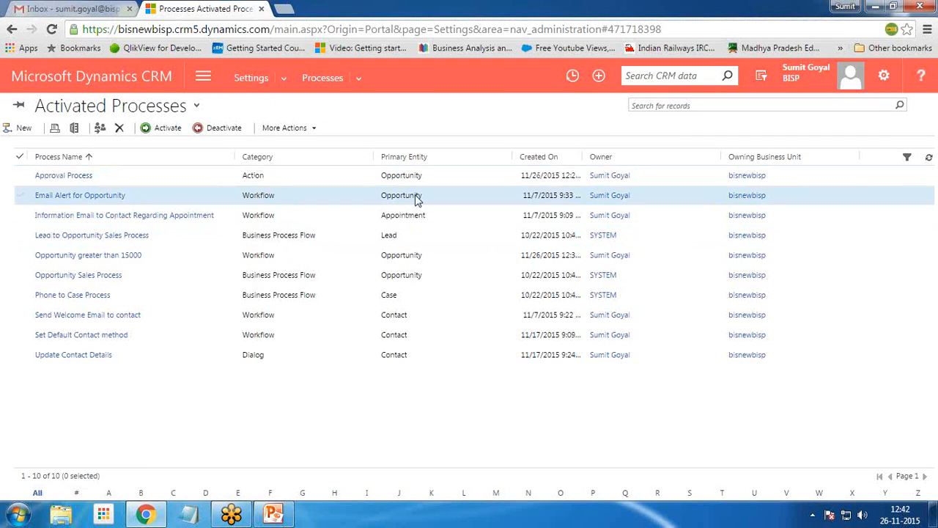
Switch the process list to the All Processes view.
left_click(183, 110)
left_click(48, 173)
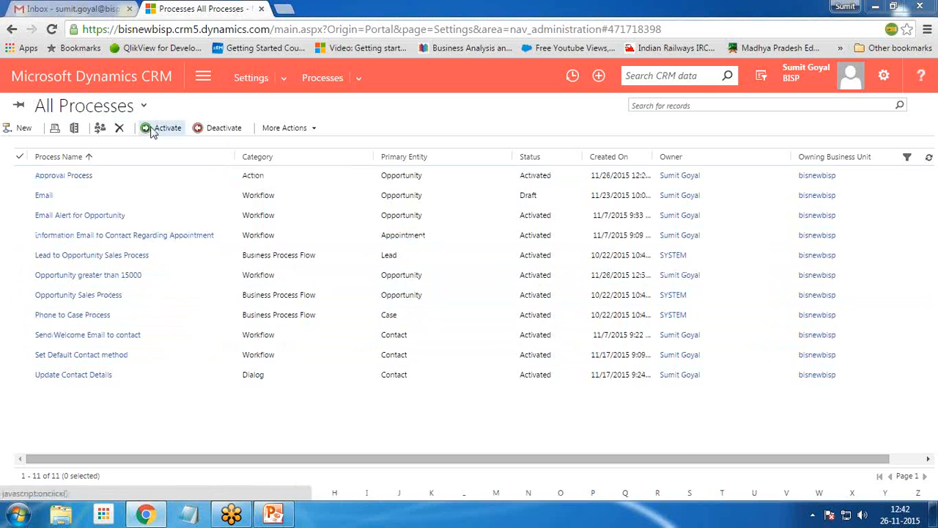
Go to Opportunities in the Sales area and start a new opportunity record.
left_click(202, 77)
left_click(66, 138)
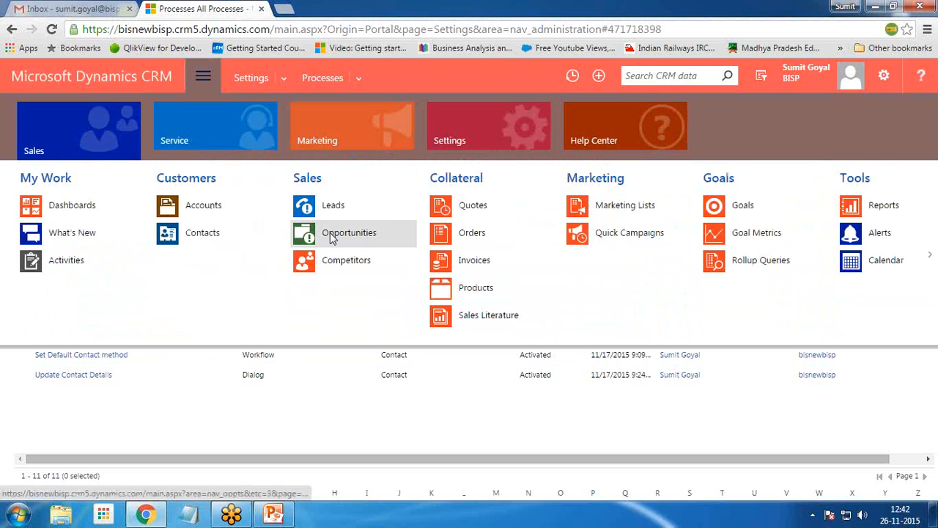
left_click(331, 236)
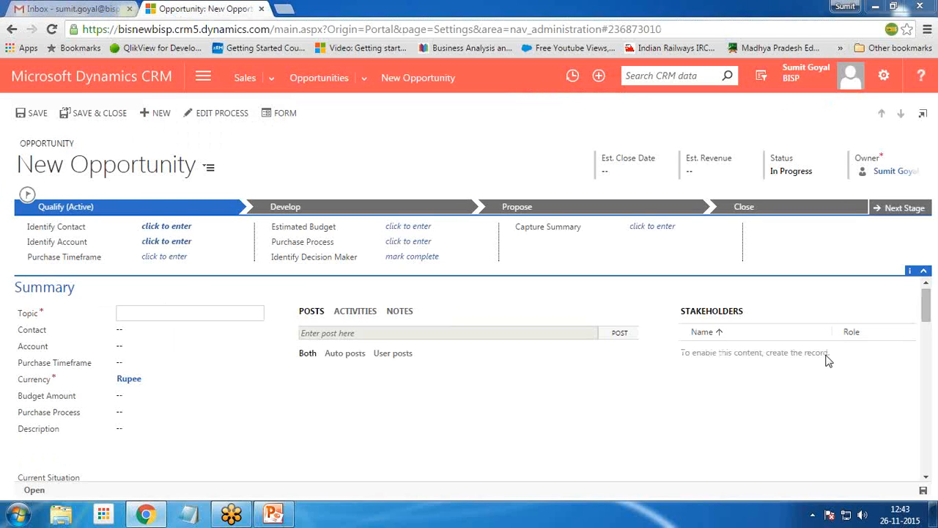
Give the new opportunity the topic Buy TV and an estimated revenue of 20000, and save the record.
left_click(156, 313)
type("Buy TV")
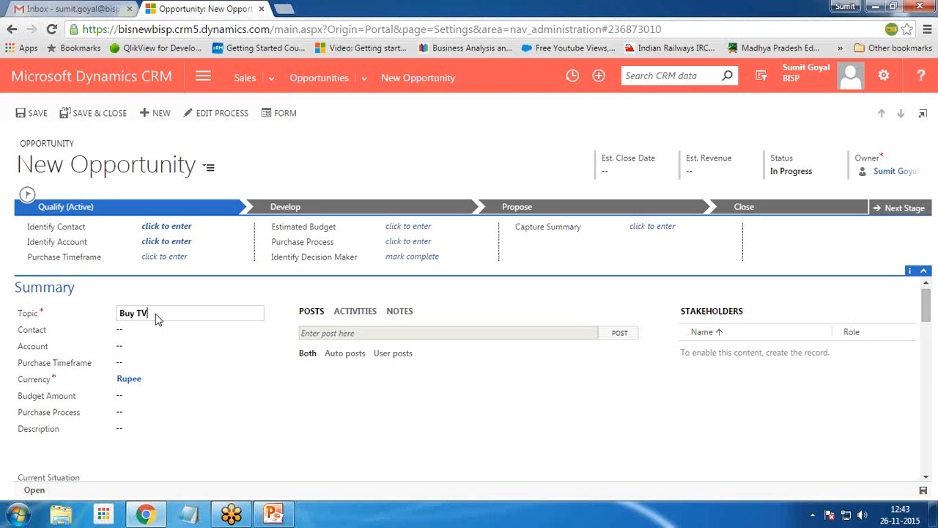
key("Tab")
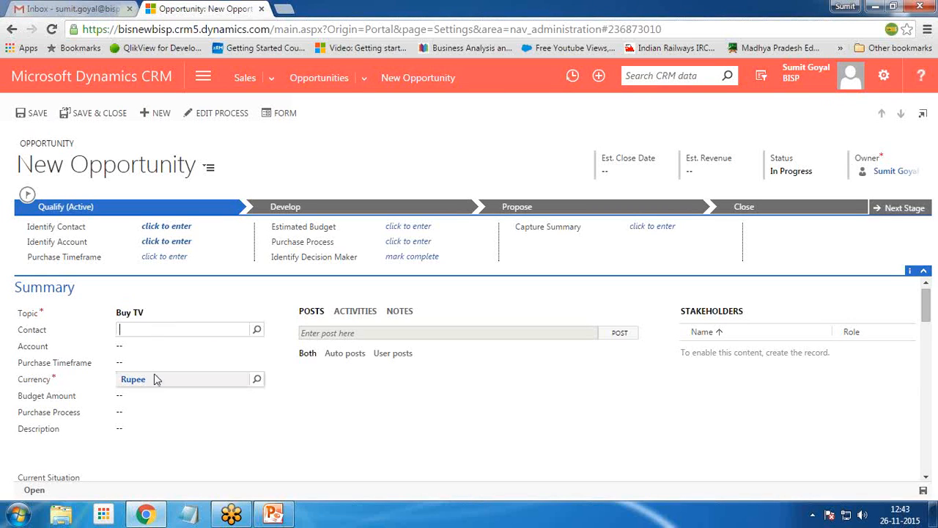
left_click(698, 171)
type("20000")
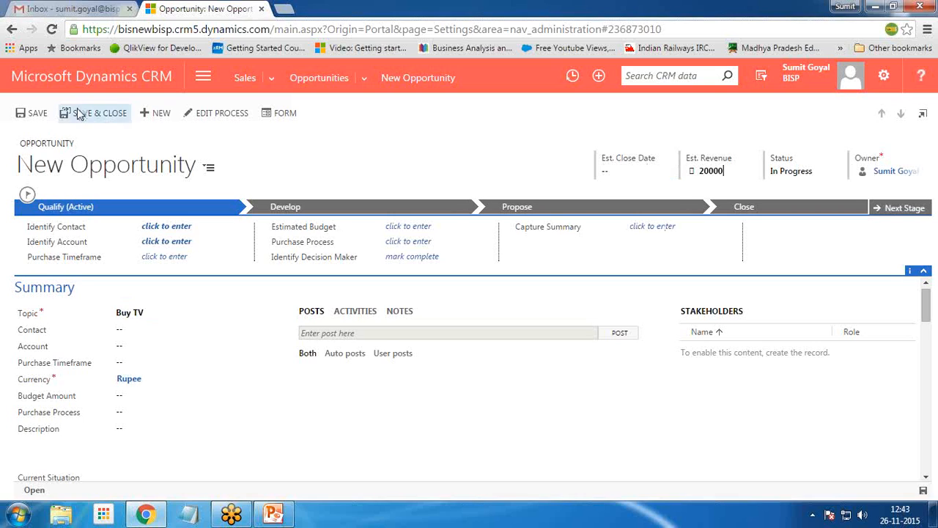
left_click(37, 115)
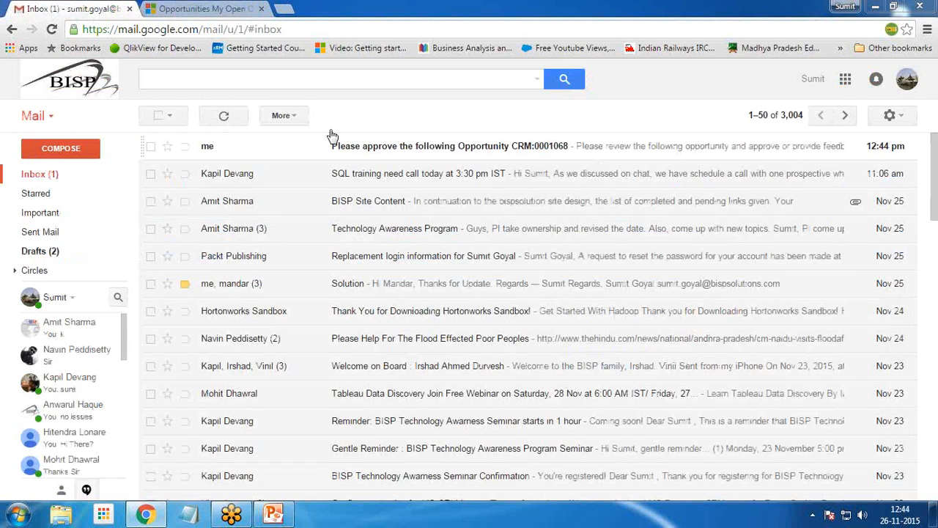
In the Gmail inbox, open the "Please approve the following Opportunity" email and follow its link to the opportunity record.
left_click(376, 147)
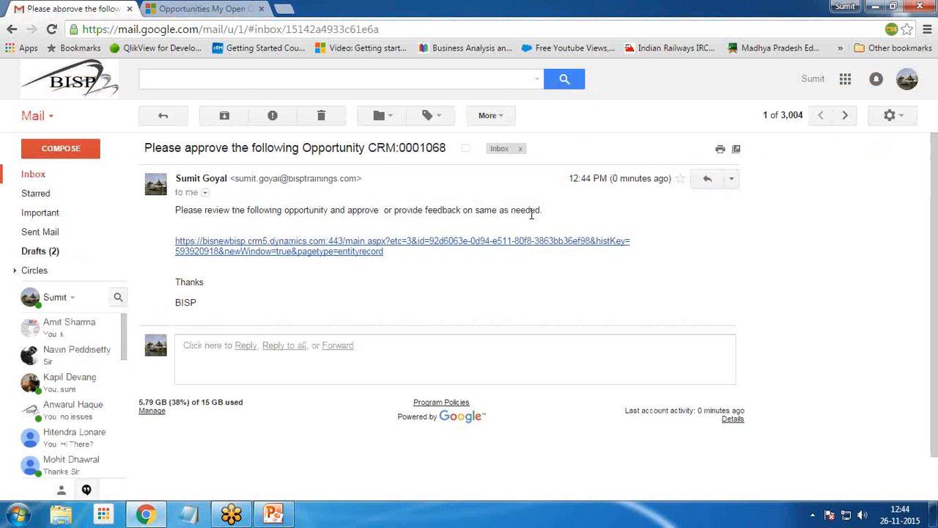
left_click(314, 248)
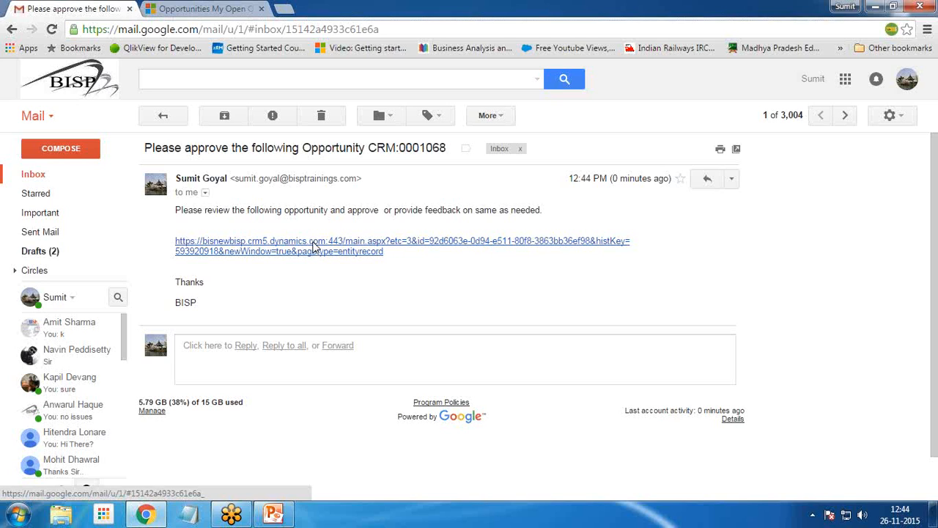